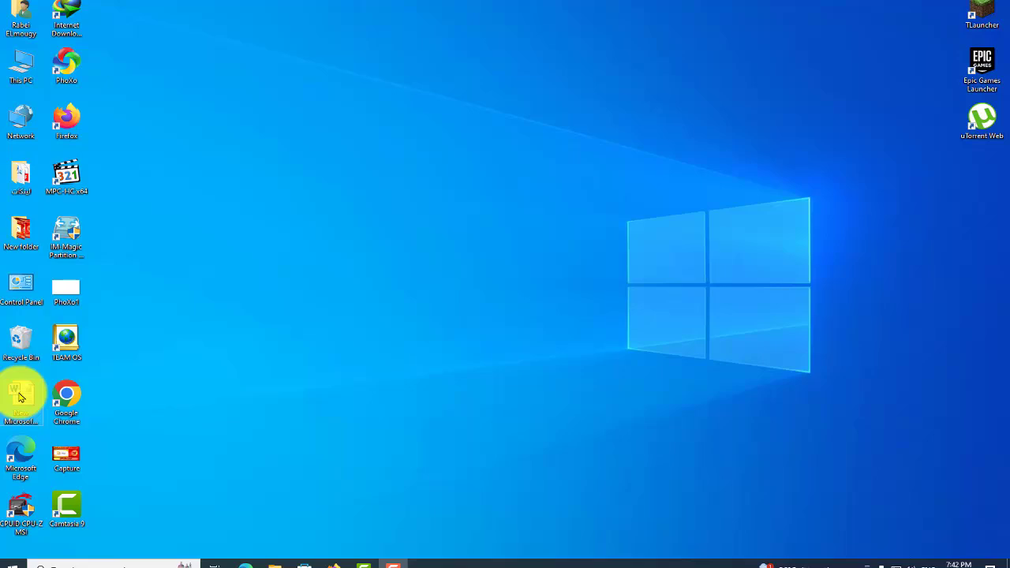
Open the Microsoft Word document on the desktop and bring up its custom margins settings.
double_click(20, 397)
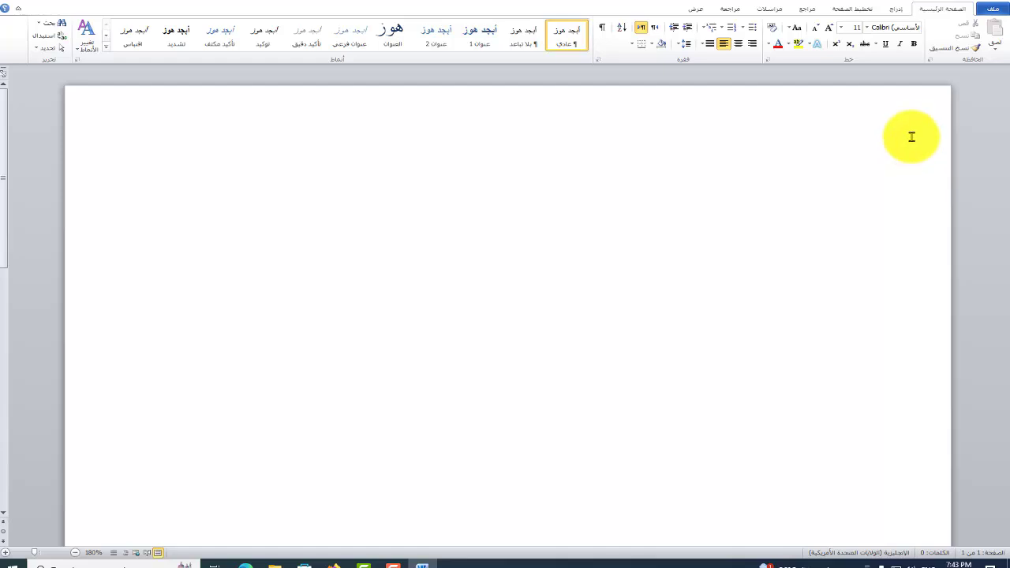
click(865, 10)
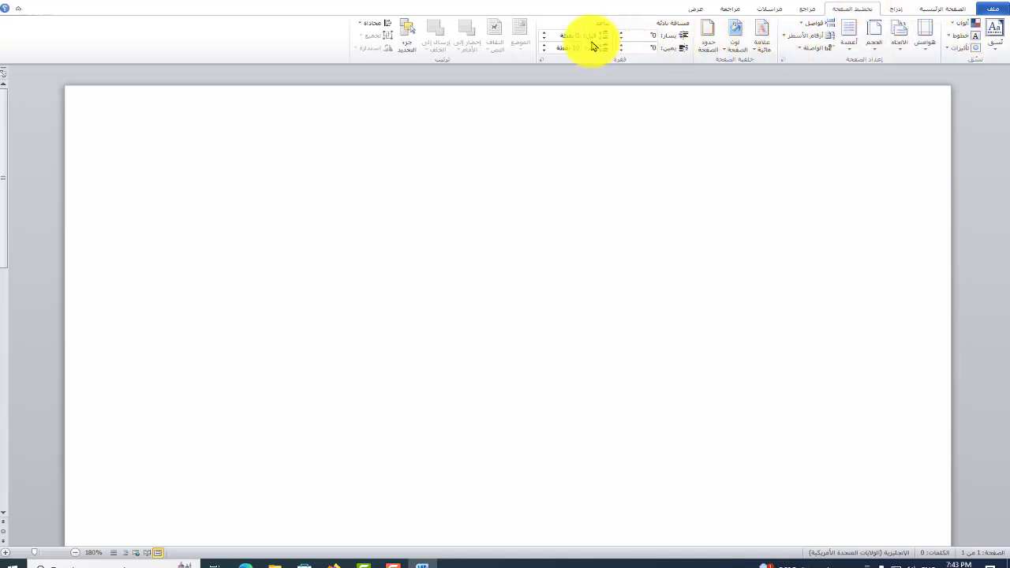
click(926, 36)
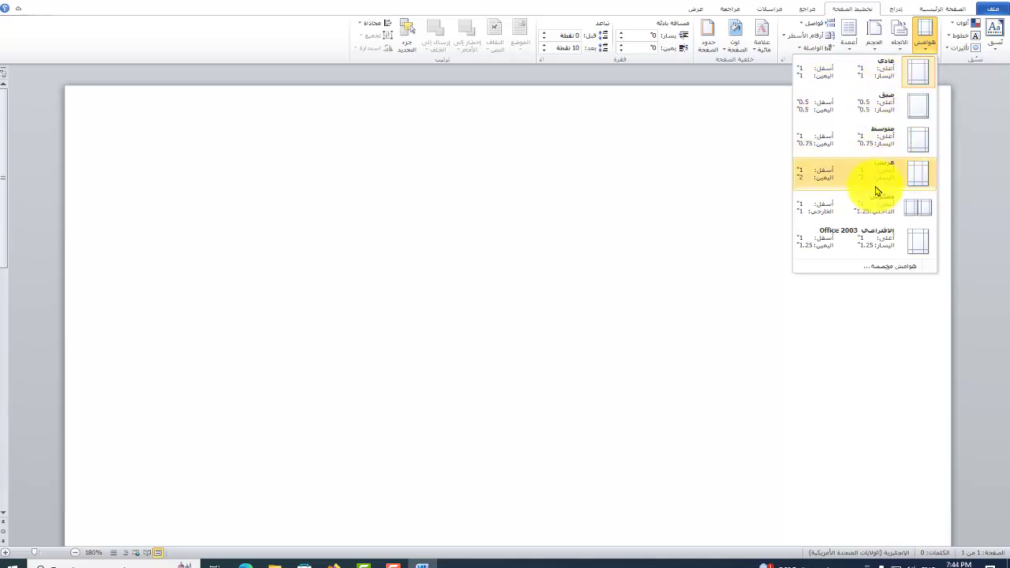
click(903, 269)
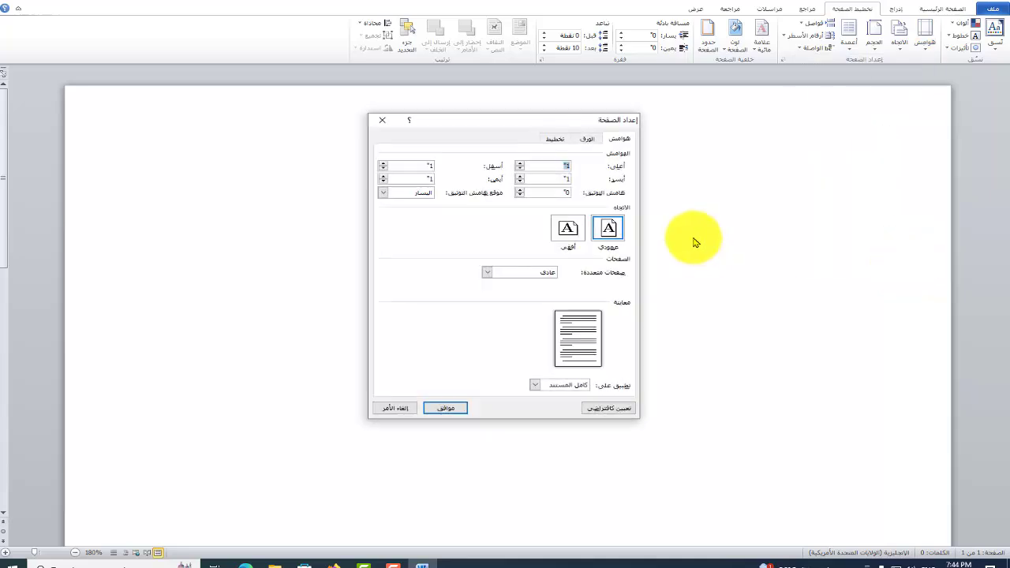
drag(494, 123, 580, 125)
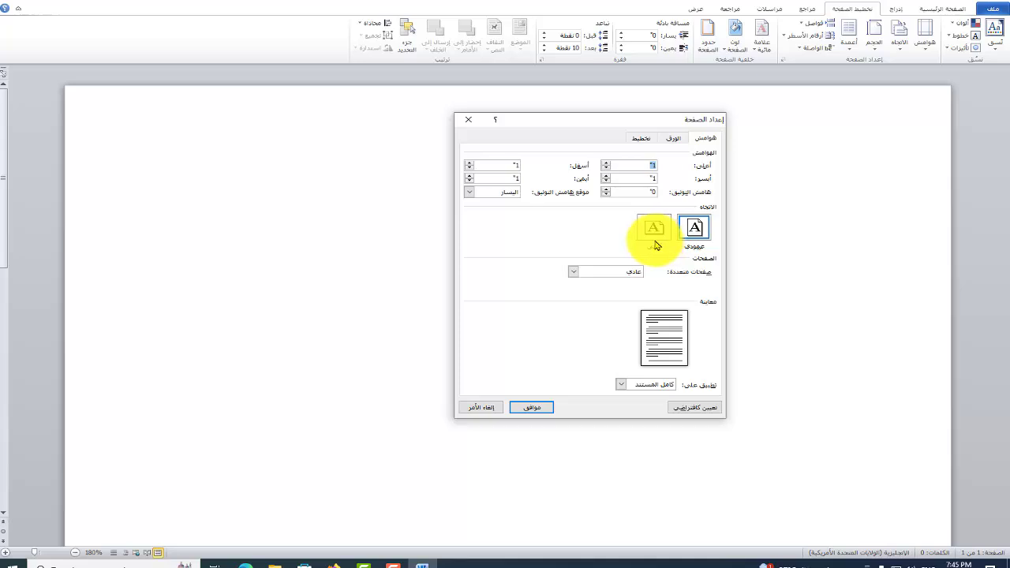
Try landscape orientation, return the page to portrait, and set the top and left margins to 1 inch.
click(659, 243)
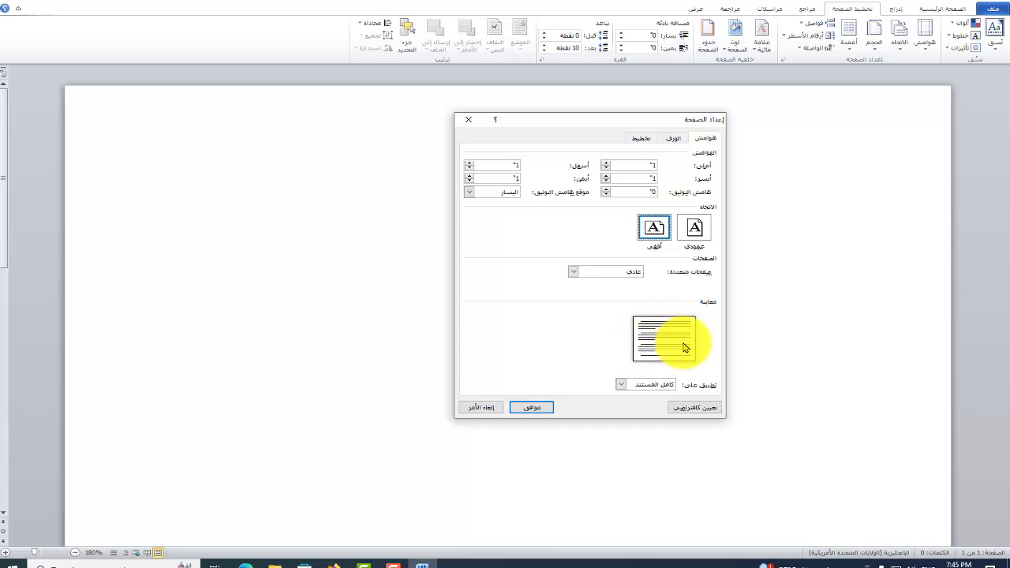
click(696, 236)
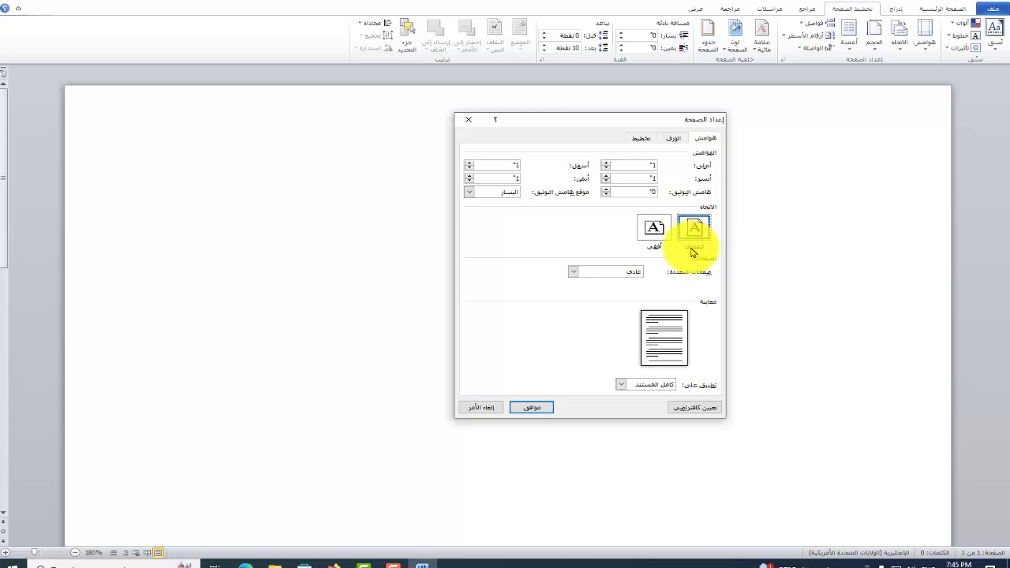
click(624, 165)
key(BackSpace)
key(BackSpace)
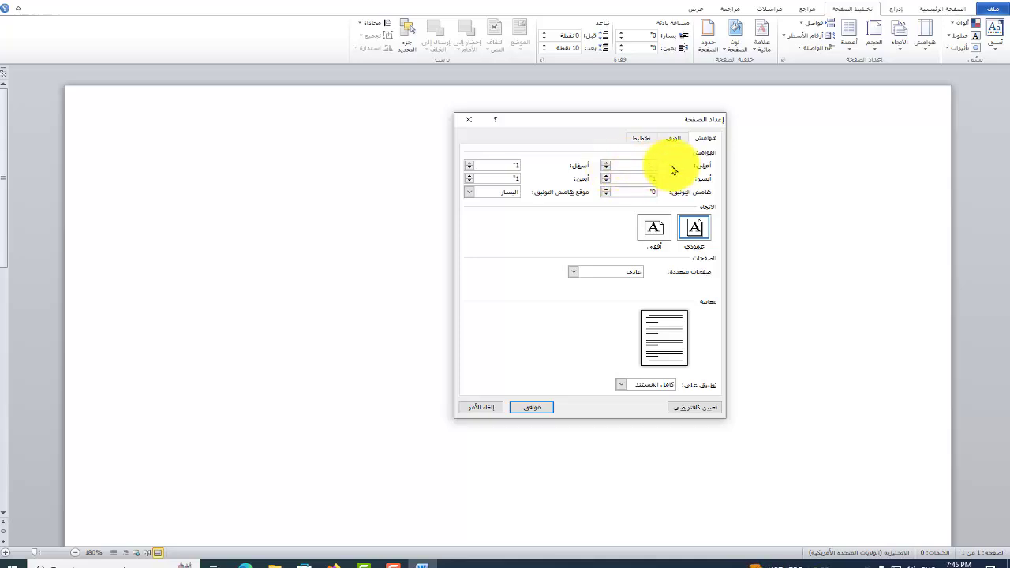
text(1)
double_click(634, 165)
key(BackSpace)
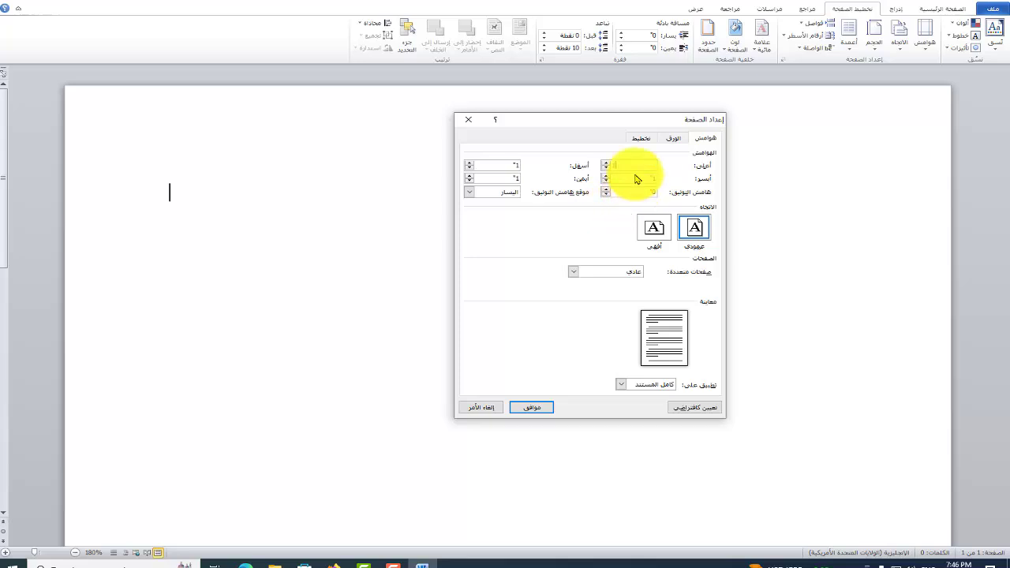
text(1)
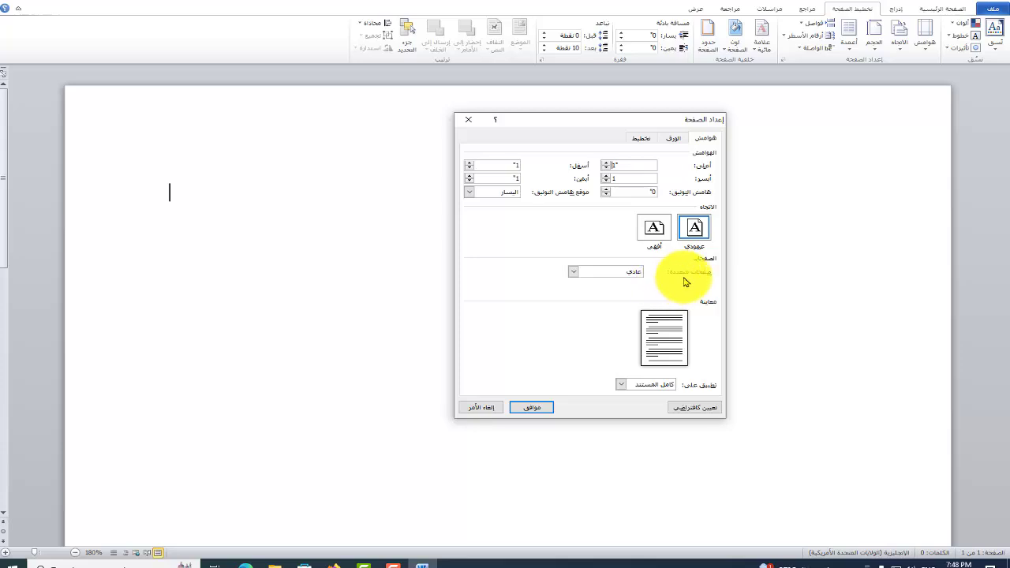
Set the multiple pages option to two pages per sheet with landscape orientation and apply it to the whole document.
click(573, 274)
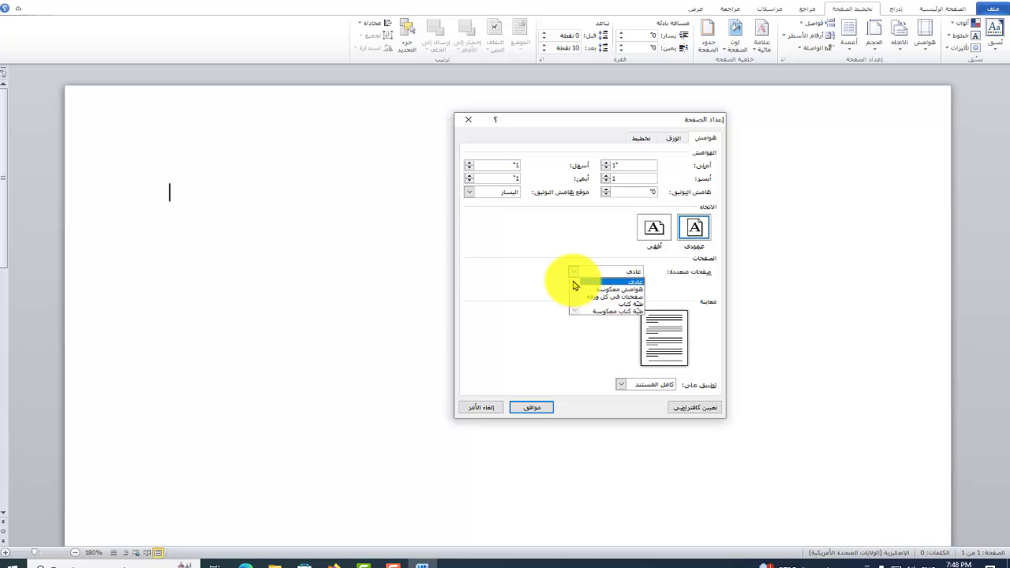
click(621, 289)
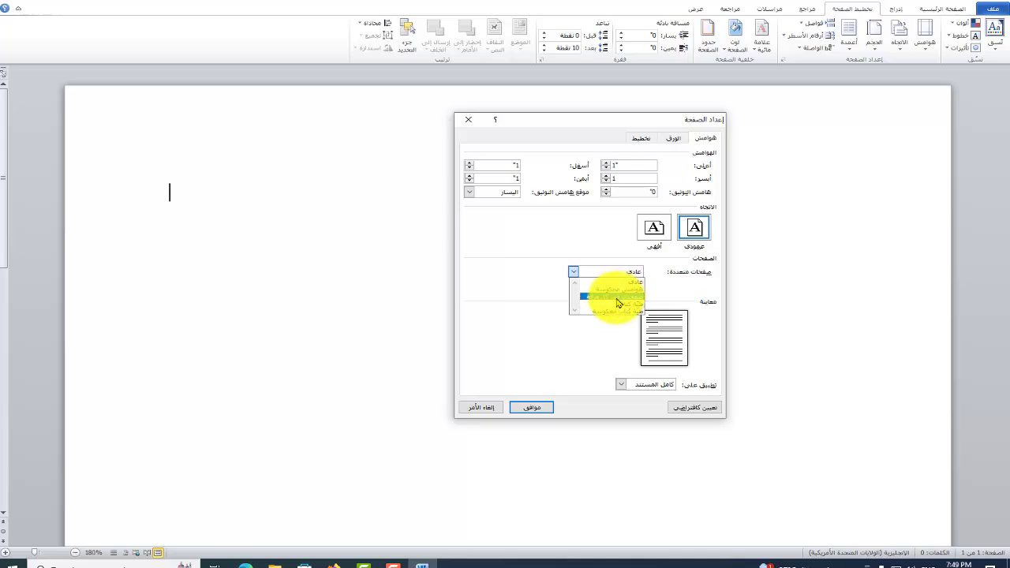
click(598, 297)
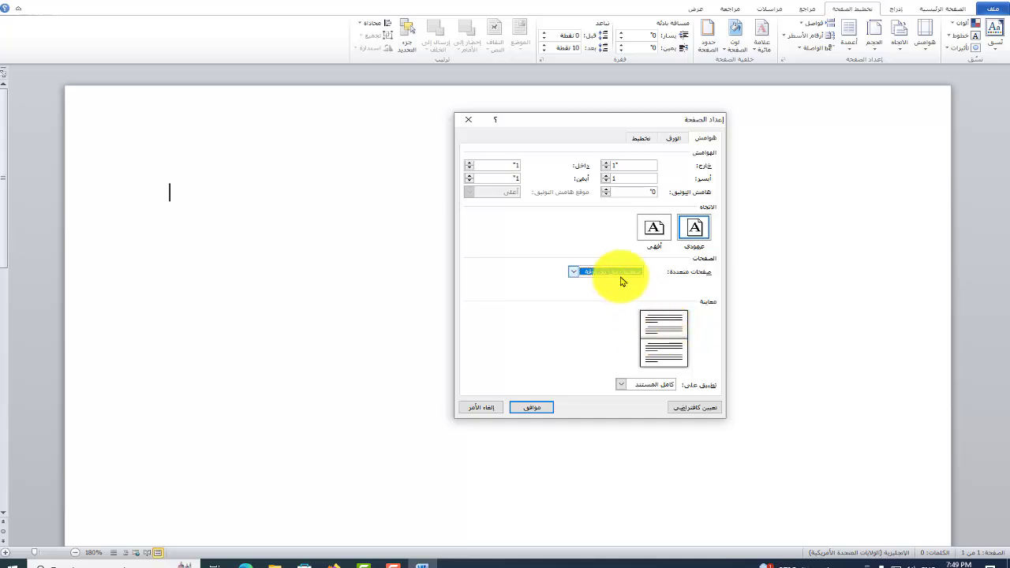
click(657, 232)
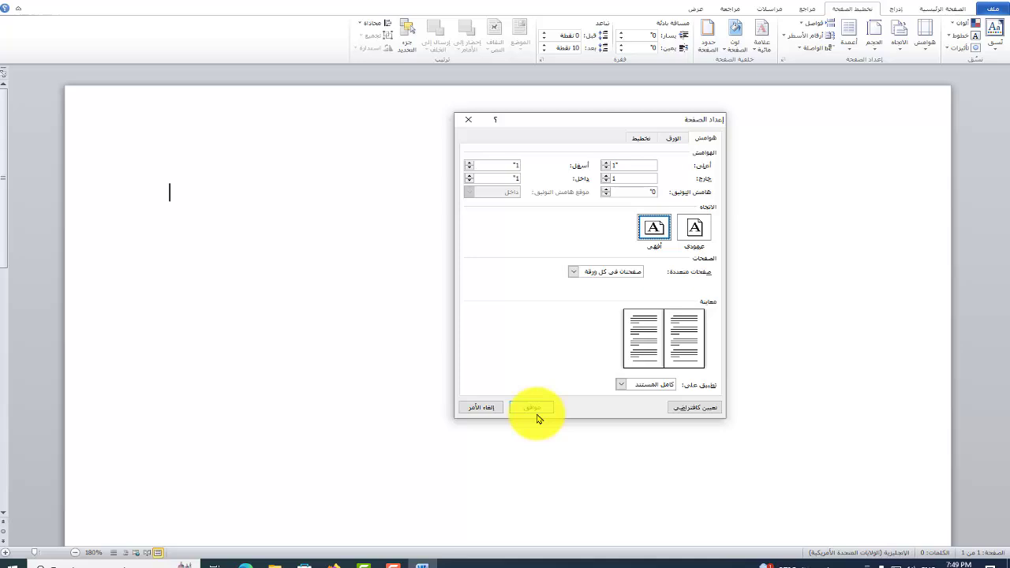
click(537, 413)
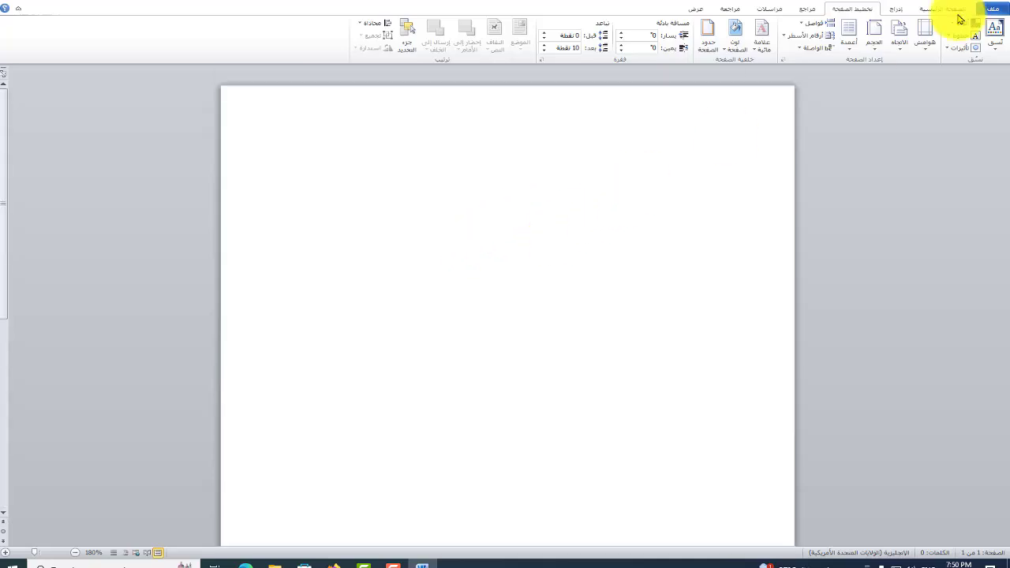
Change the orientation of the two-pages-per-sheet layout to portrait and apply it.
click(927, 37)
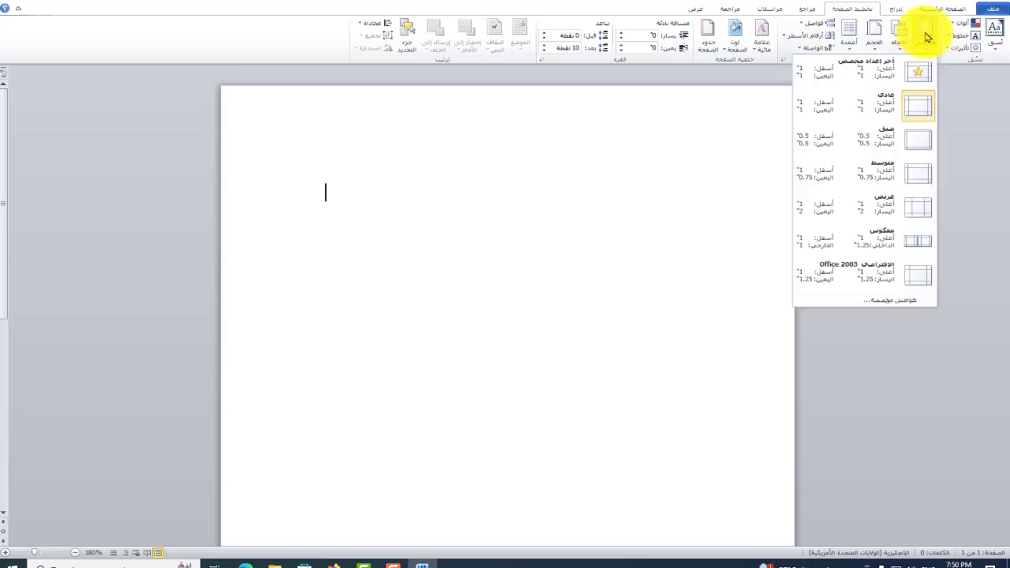
click(890, 300)
click(695, 230)
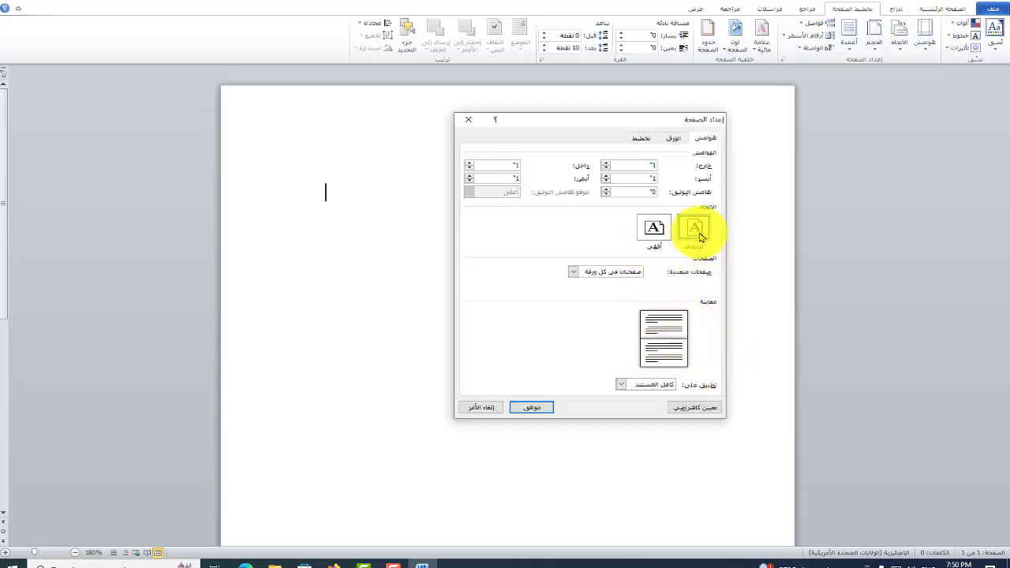
click(700, 237)
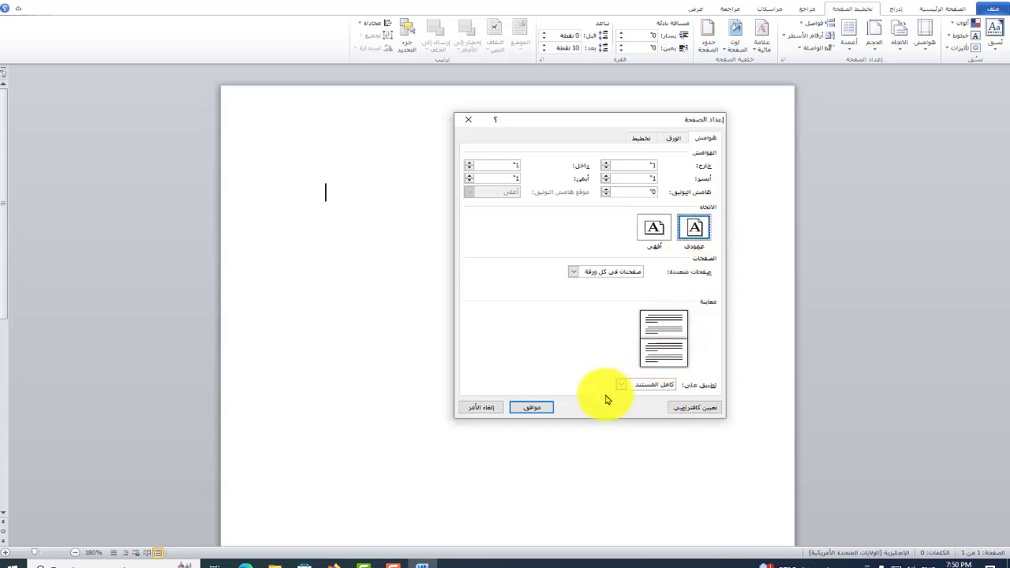
click(548, 409)
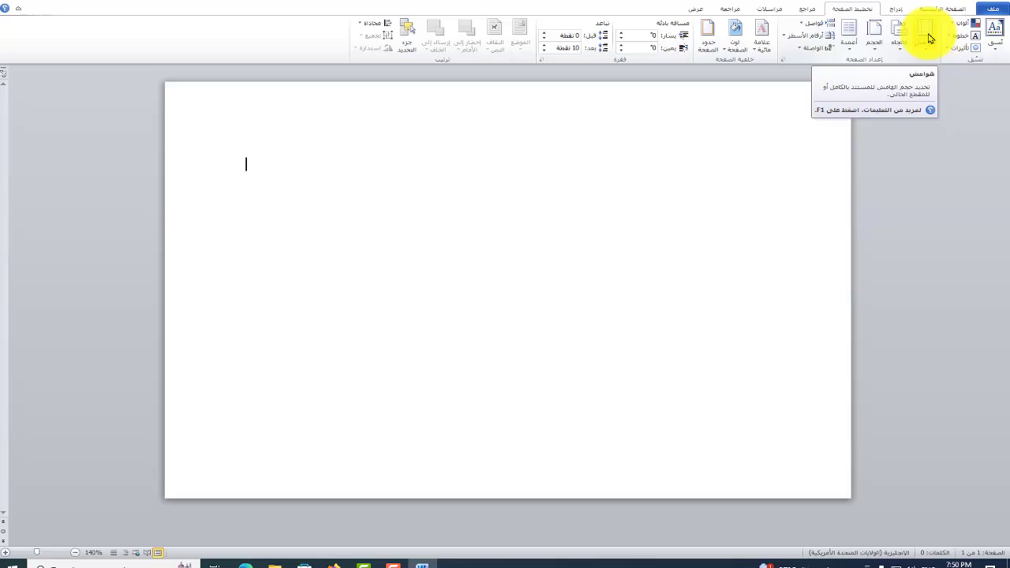
Set the page orientation back to landscape in the custom margins settings and apply it.
click(930, 38)
click(892, 300)
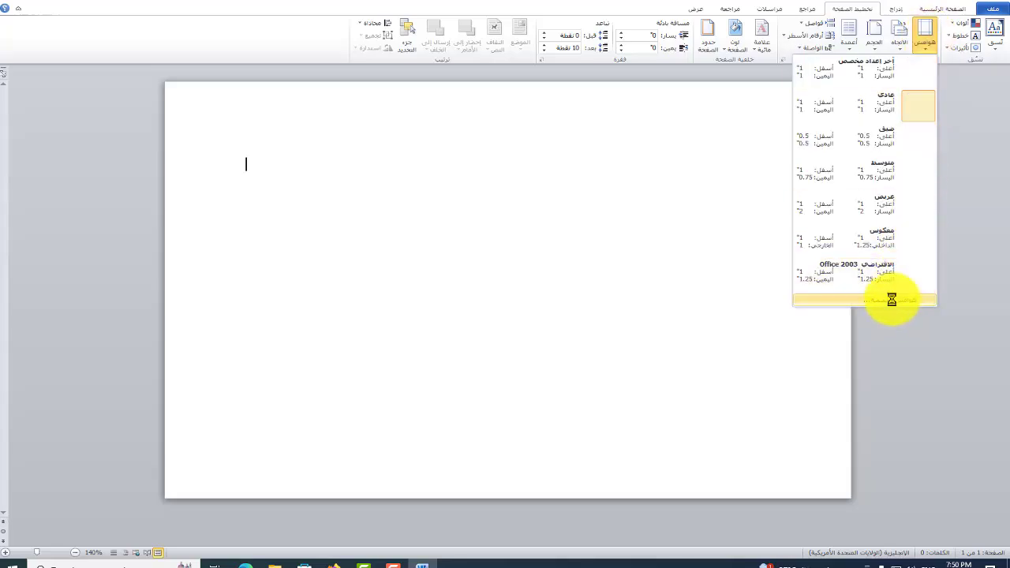
click(654, 231)
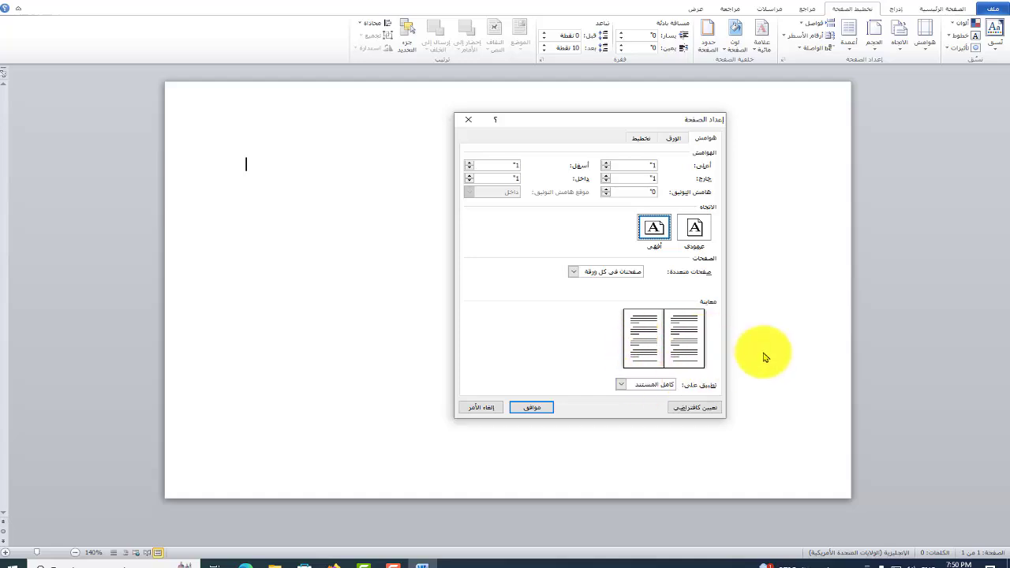
click(541, 409)
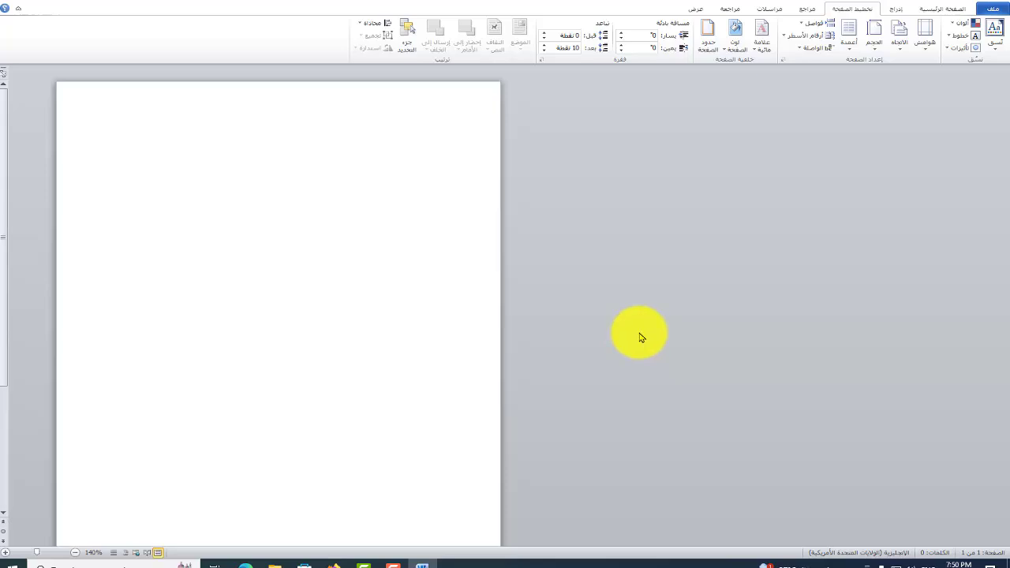
Enter a short row of semicolons on the first page and add a second page.
scroll(641, 338, up, 5)
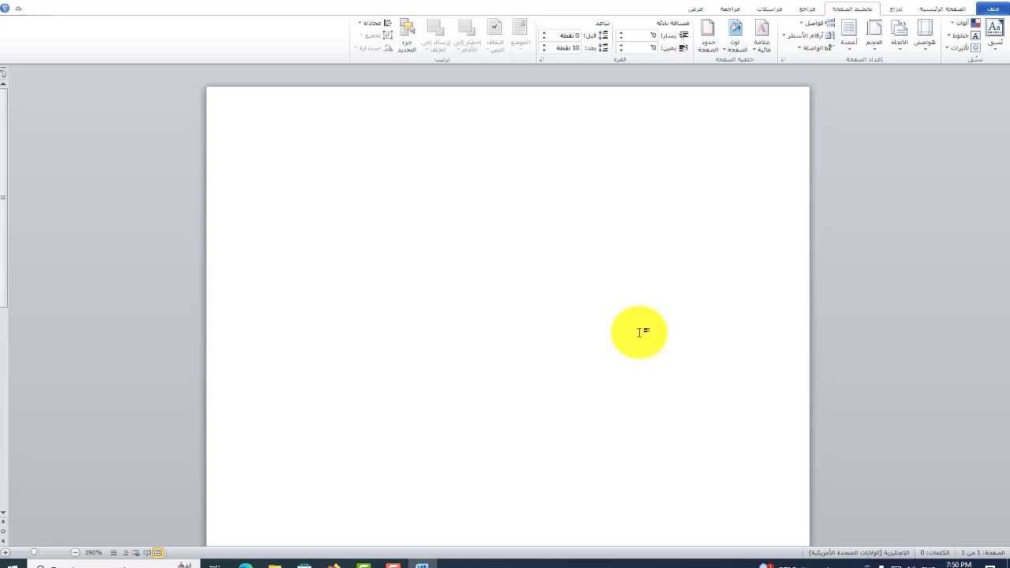
scroll(643, 318, down, 1)
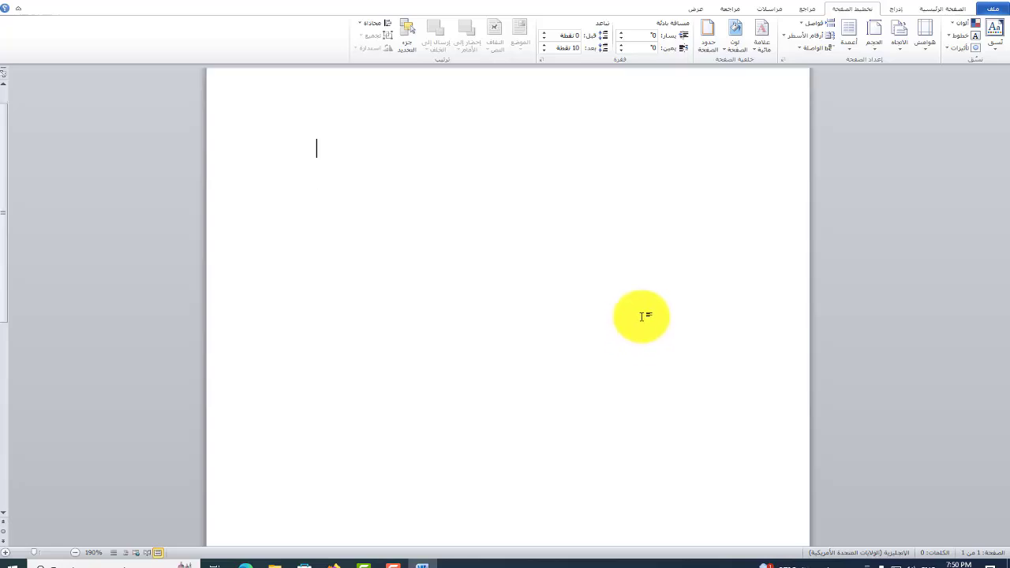
scroll(643, 319, down, 5)
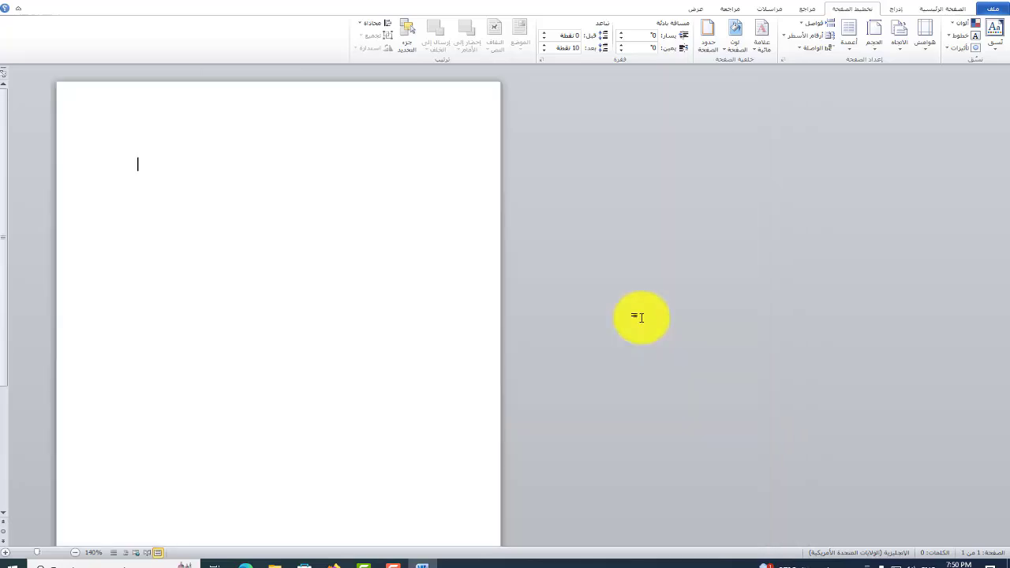
scroll(643, 320, down, 2)
scroll(644, 320, up, 2)
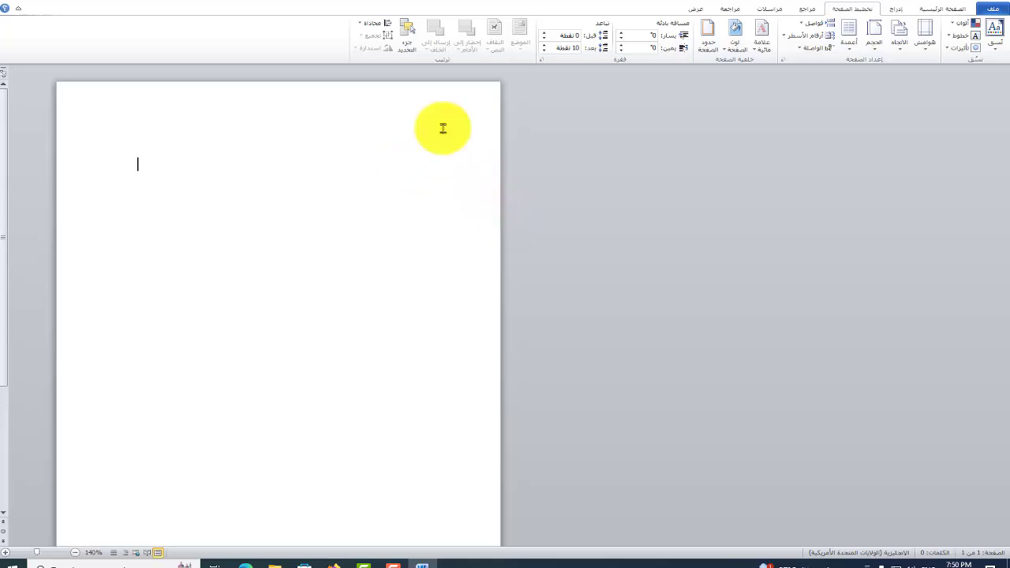
text(;;;;;;;;;;;;;;;;)
key(ctrl+Return)
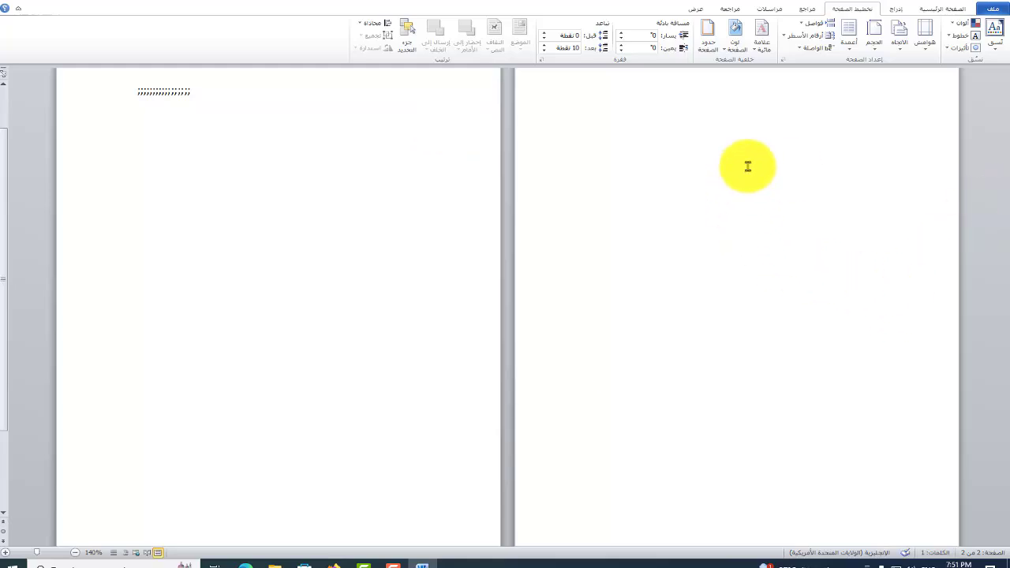
Enter a long row of semicolons on the second page and delete all content of the document.
scroll(718, 284, up, 2)
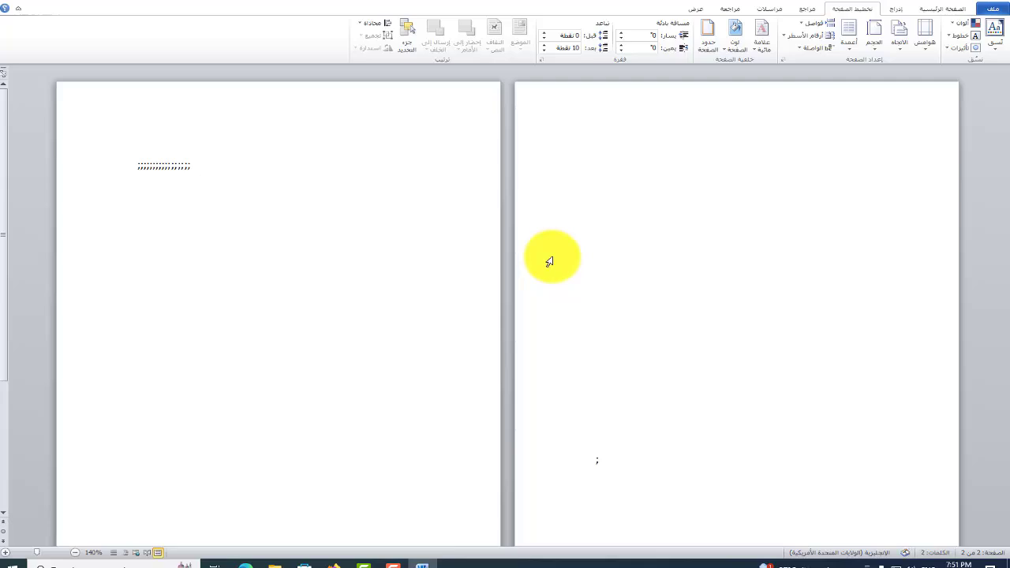
text(;;;;;;;;;;;;;;;;;;;;;;;;;;;;;)
scroll(550, 259, down, 5)
text(;;;;;;;;;;;;;;;;)
scroll(566, 262, up, 5)
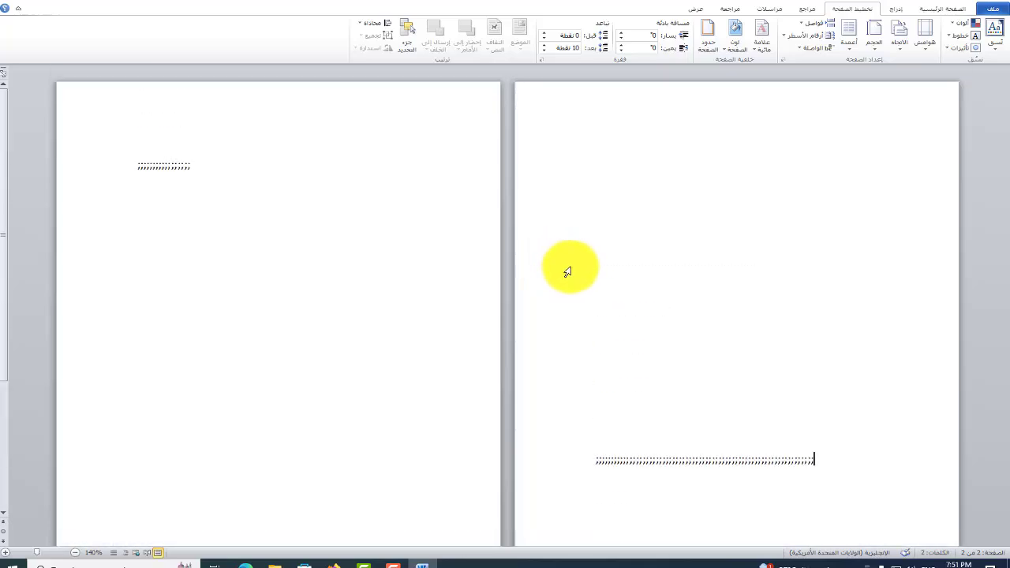
key(ctrl+a)
key(Delete)
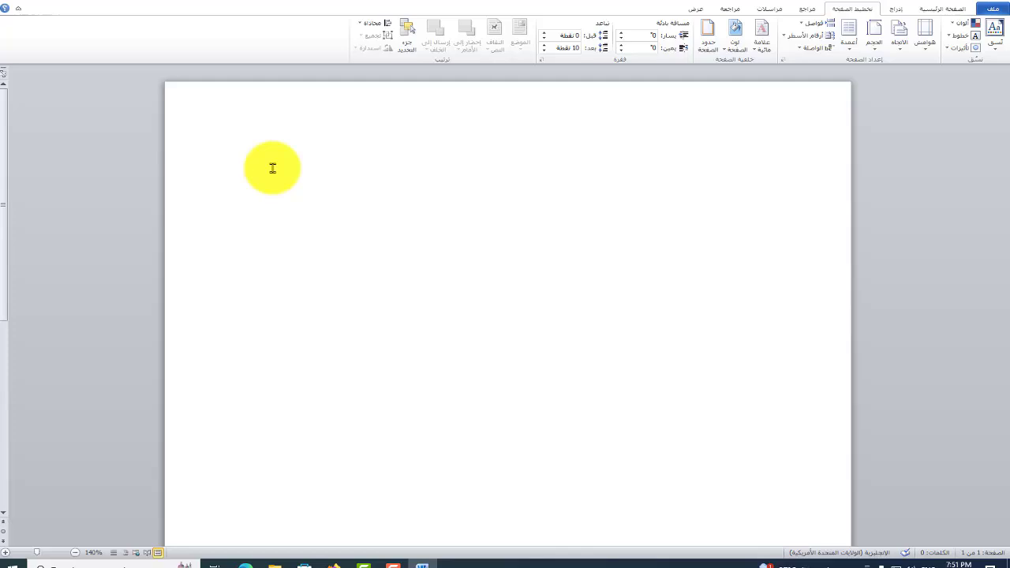
Switch the keyboard to Arabic, enter sample Arabic text, and confirm Arabic (Egypt) as its proofing language.
key(alt+shift)
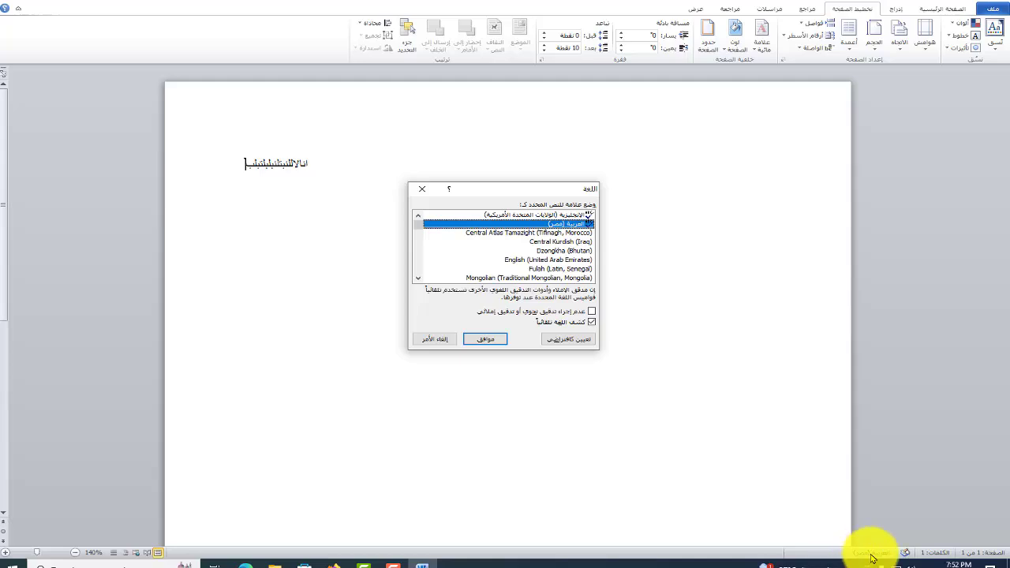
click(500, 337)
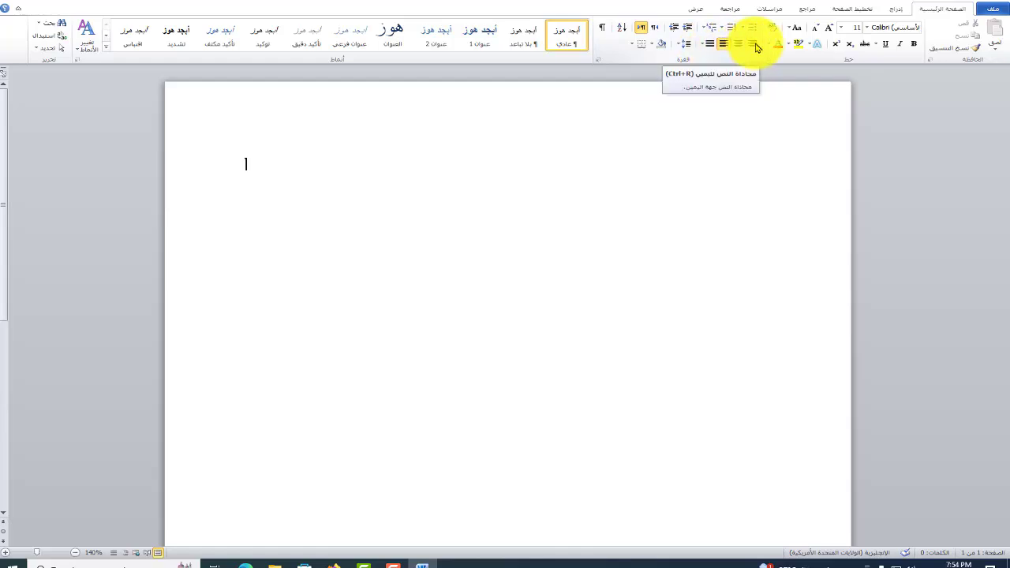
Try right and left alignment on the empty first line and center it.
click(755, 45)
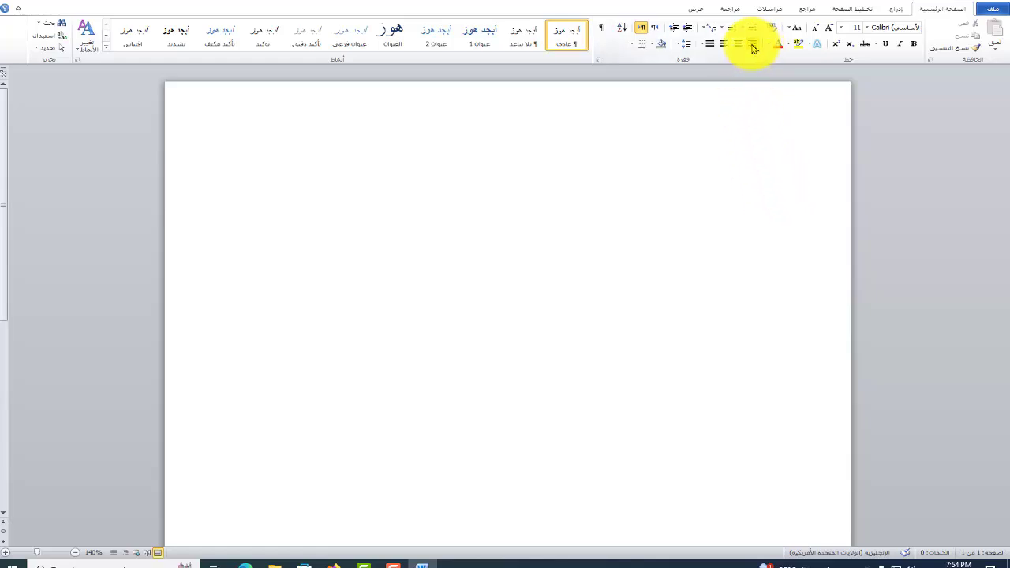
click(723, 49)
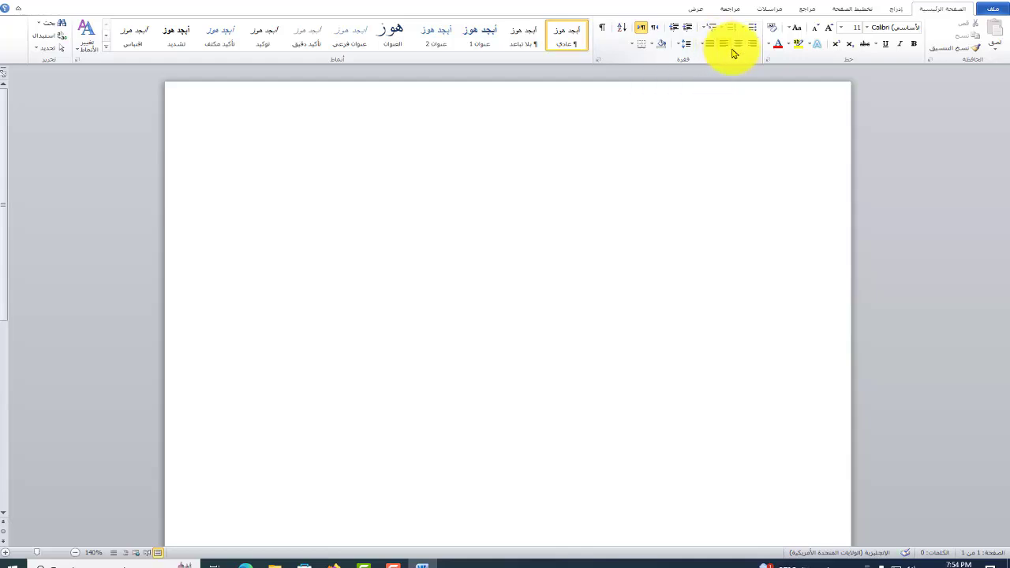
click(740, 45)
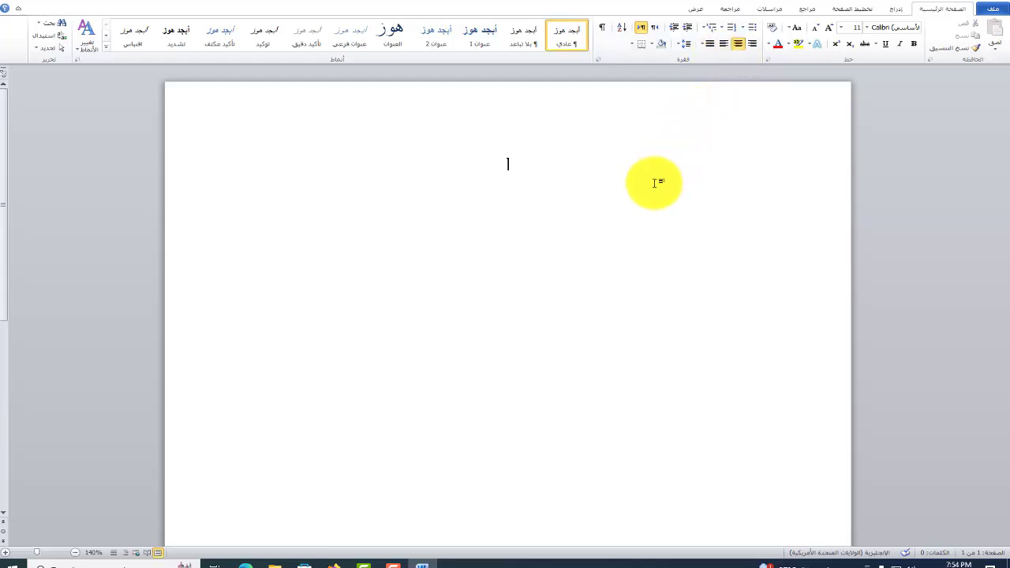
Set the font size to 20 and enter "بسم الله الرحمن الرحيم" on the centered first line.
click(842, 29)
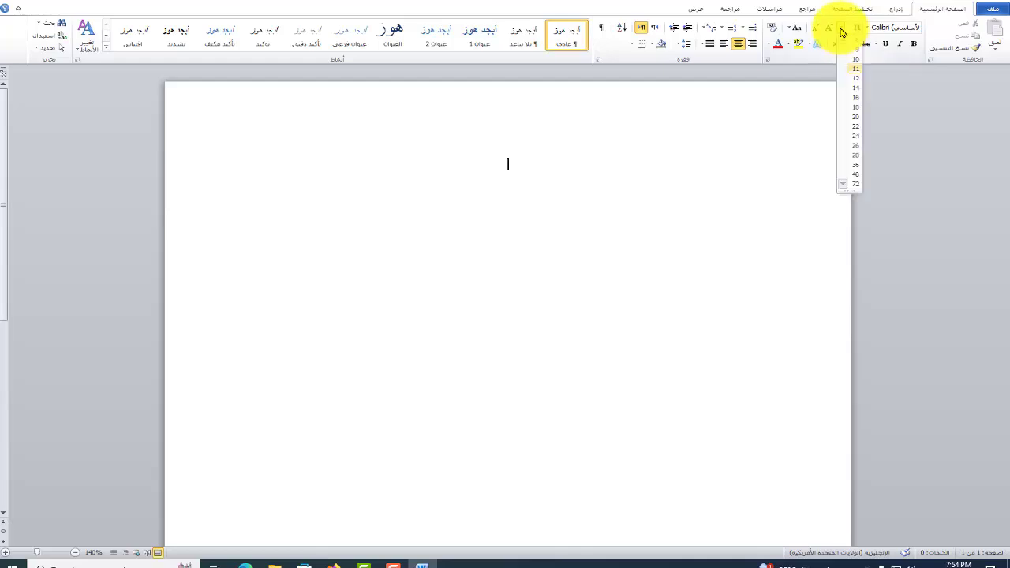
click(857, 117)
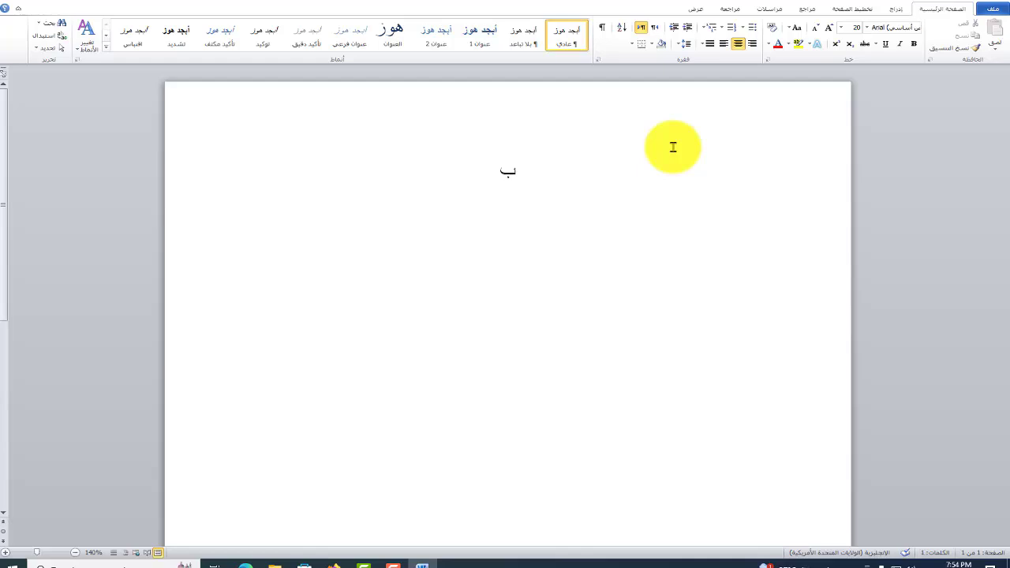
text(س)
text(الله الرحمن الرحيم)
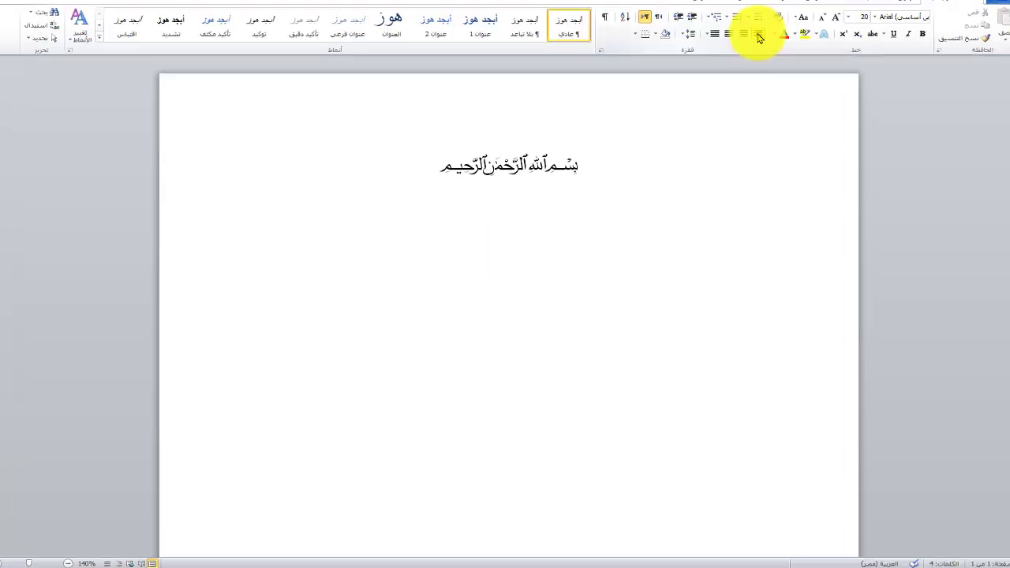
Right-align the line below the heading and enter "عاقل ثبت ضبع خب العاب بق قبر" on it.
click(758, 34)
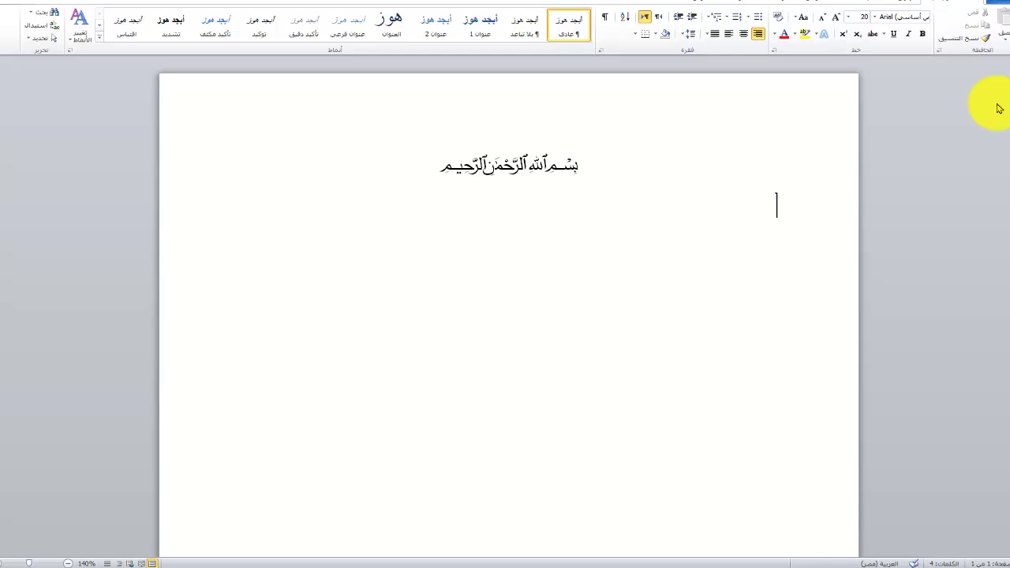
click(843, 194)
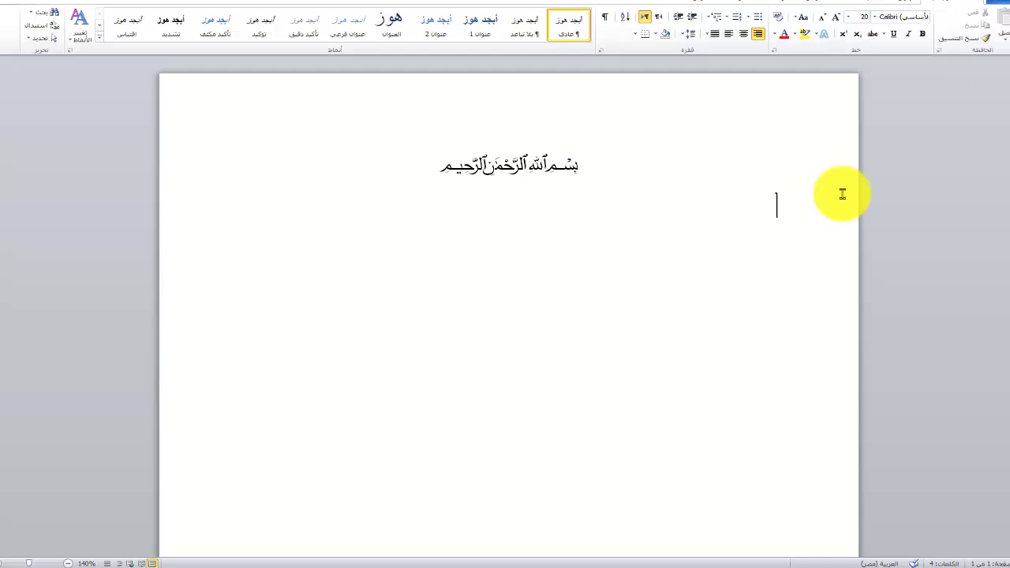
text(عاقل ثبت ضبع)
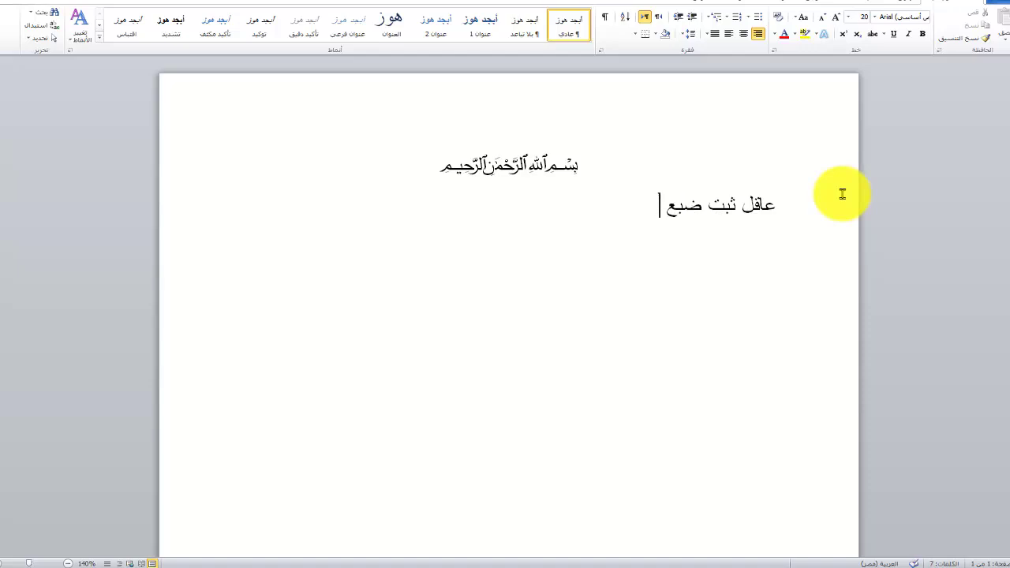
text( خب العاب ب)
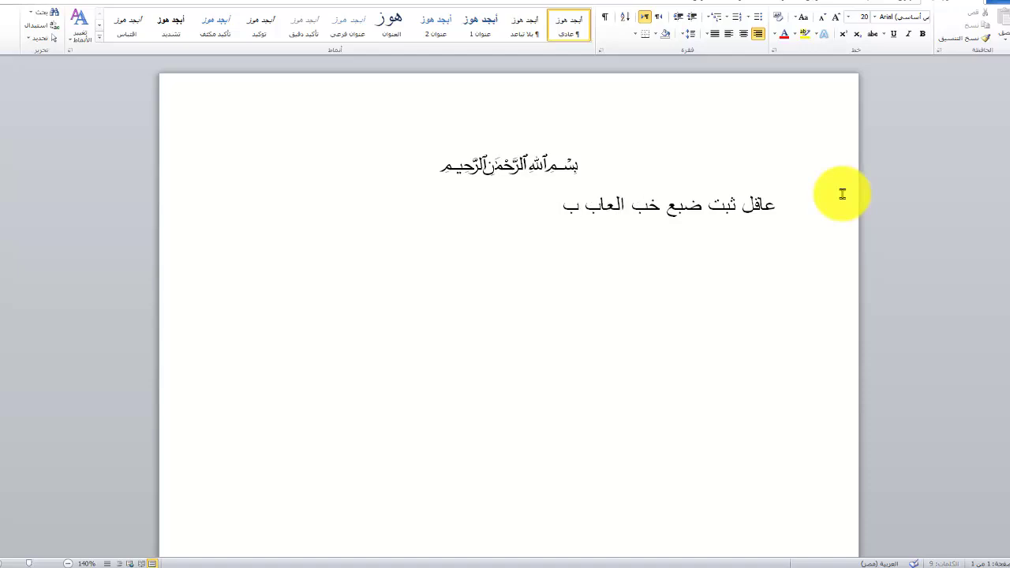
text(ق قبر)
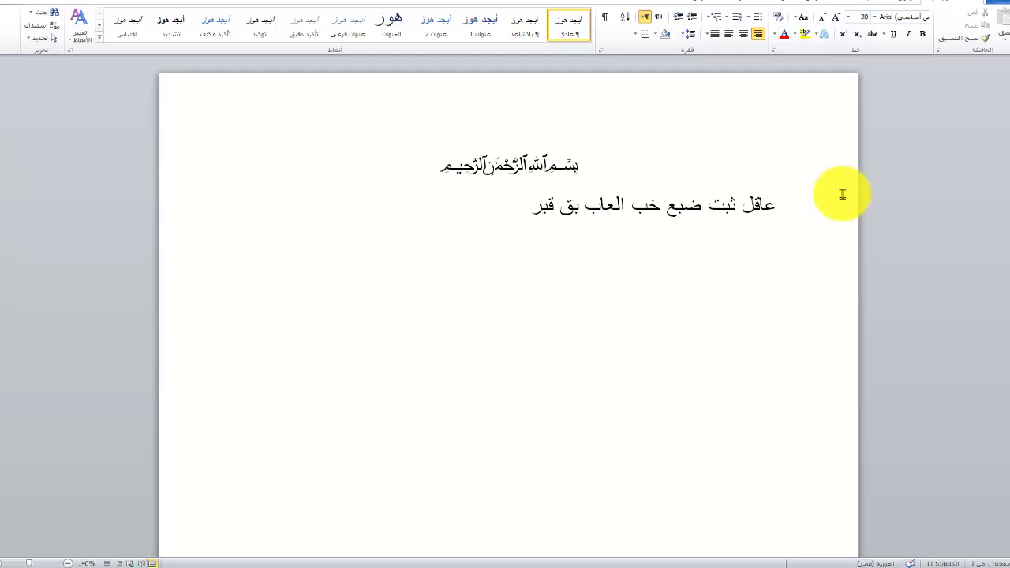
Add a paragraph below reading "صلع قلت بلح حلب كتاب قثر شراع عروش كلاب خبايا علم ملح حلم كلب صقر".
text(صلع قلت بل)
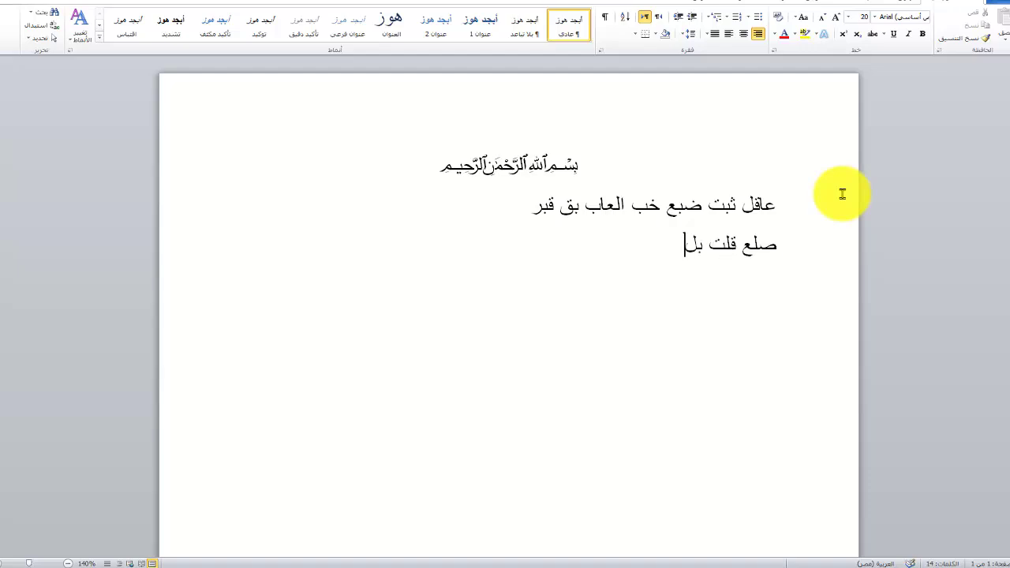
text(ح حلب كتاب)
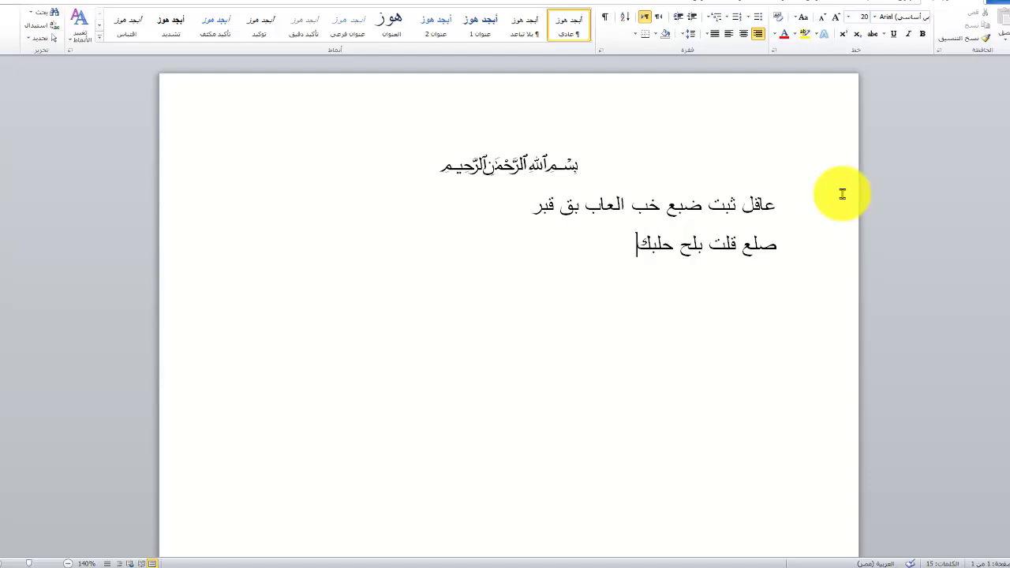
text( قثر شراع عروش كلاب خب)
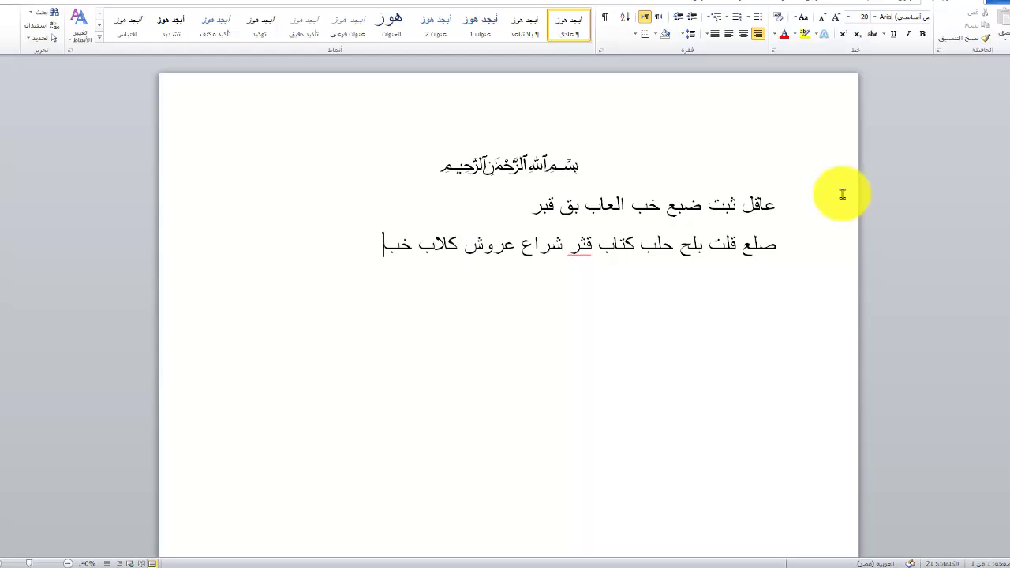
text(ايا علم ملح ح)
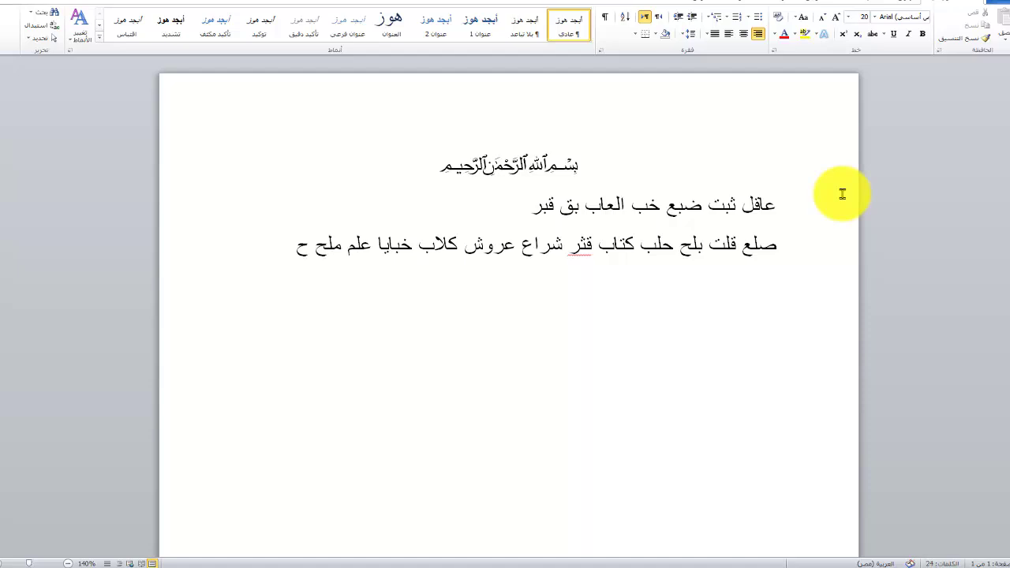
text(لم كلب صق)
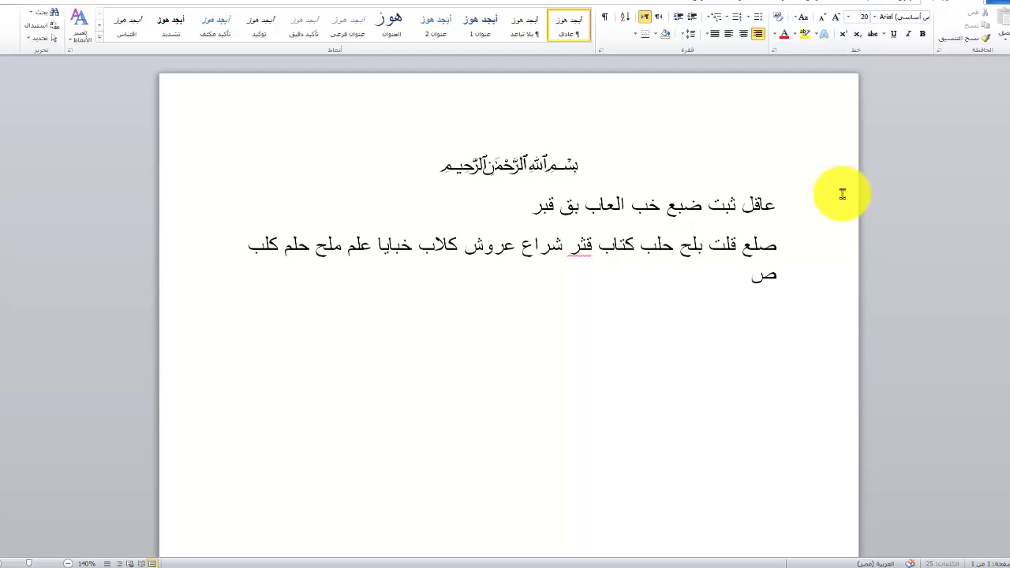
text(ر)
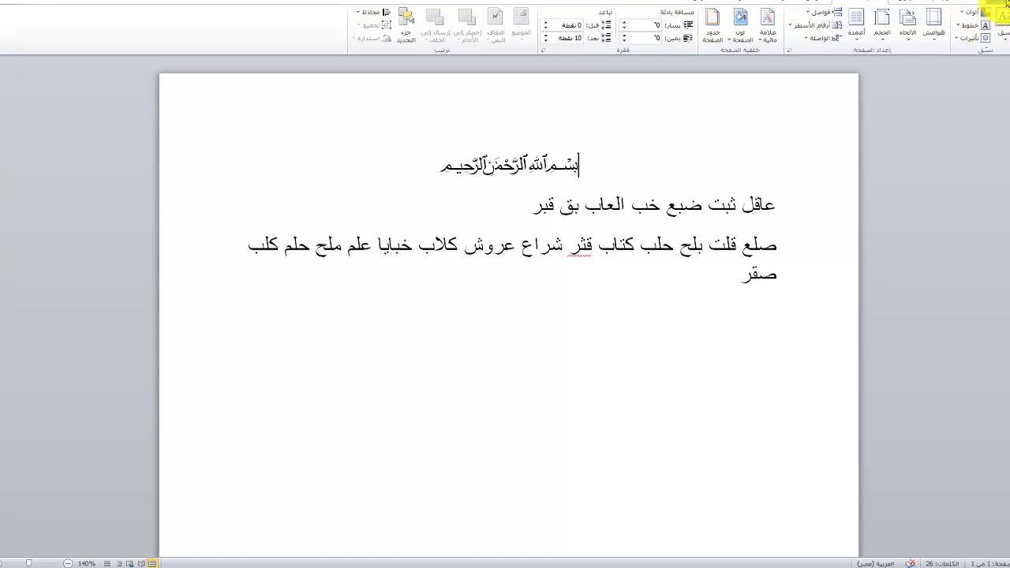
Change the measurement units to centimeters (سنتيمتر) in the advanced Word options and apply the change.
click(1005, 4)
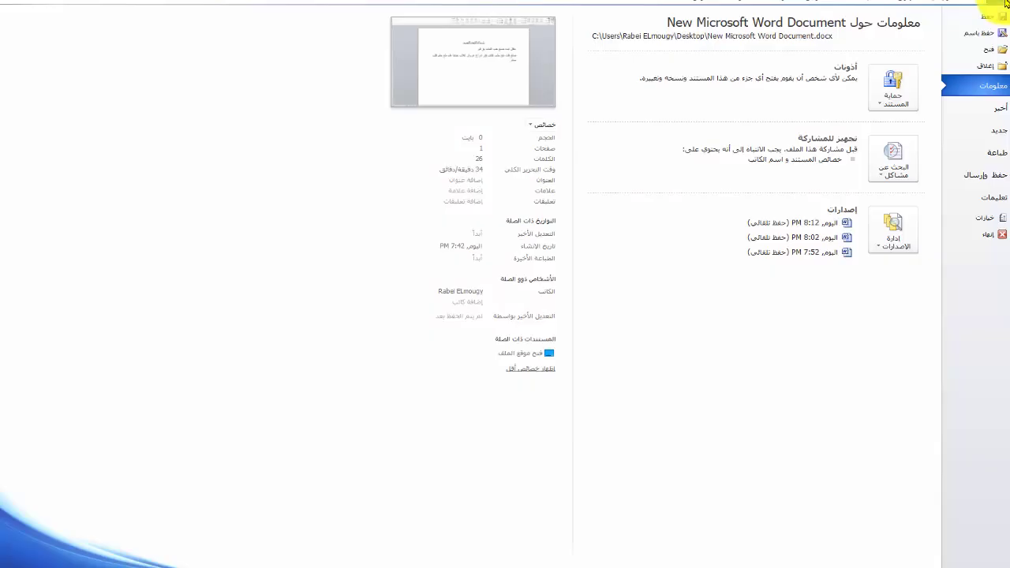
click(983, 218)
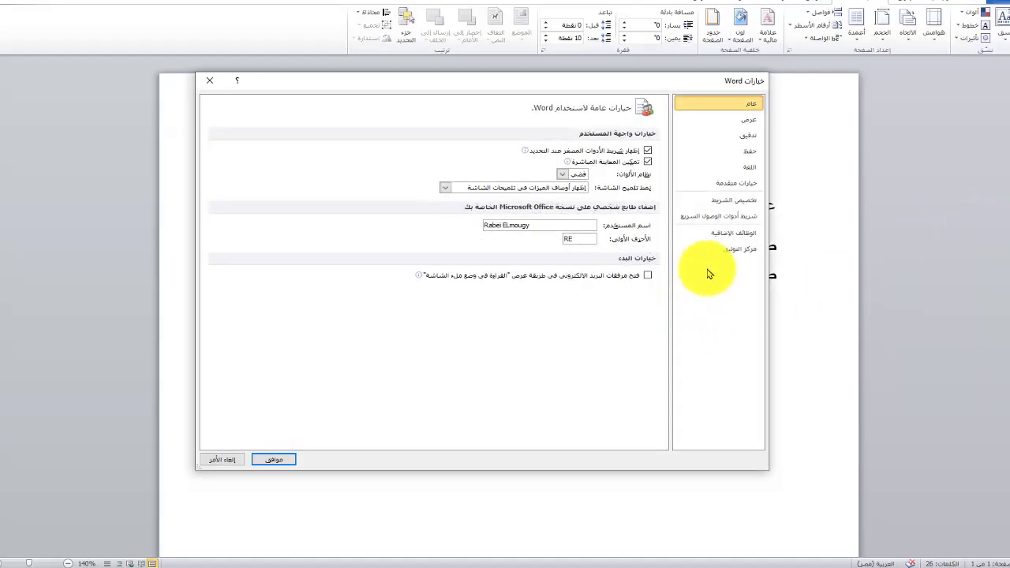
click(731, 187)
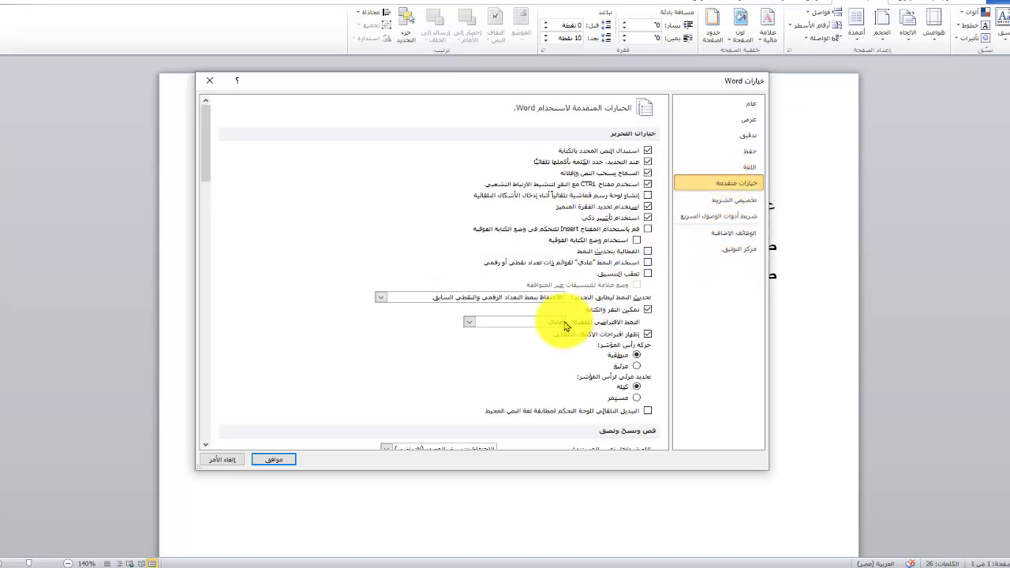
scroll(577, 327, down, 5)
scroll(559, 330, down, 9)
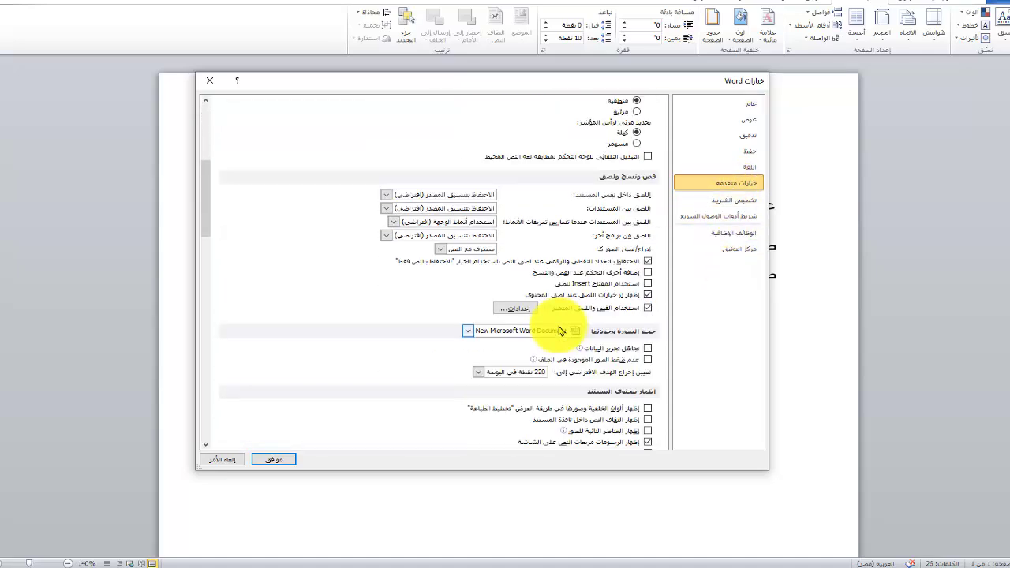
scroll(561, 330, down, 5)
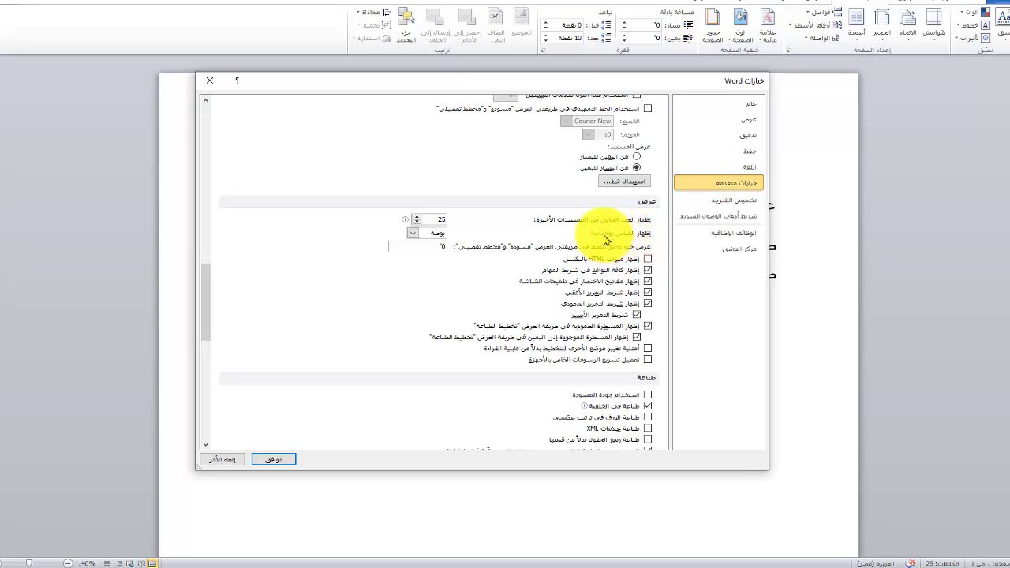
click(412, 233)
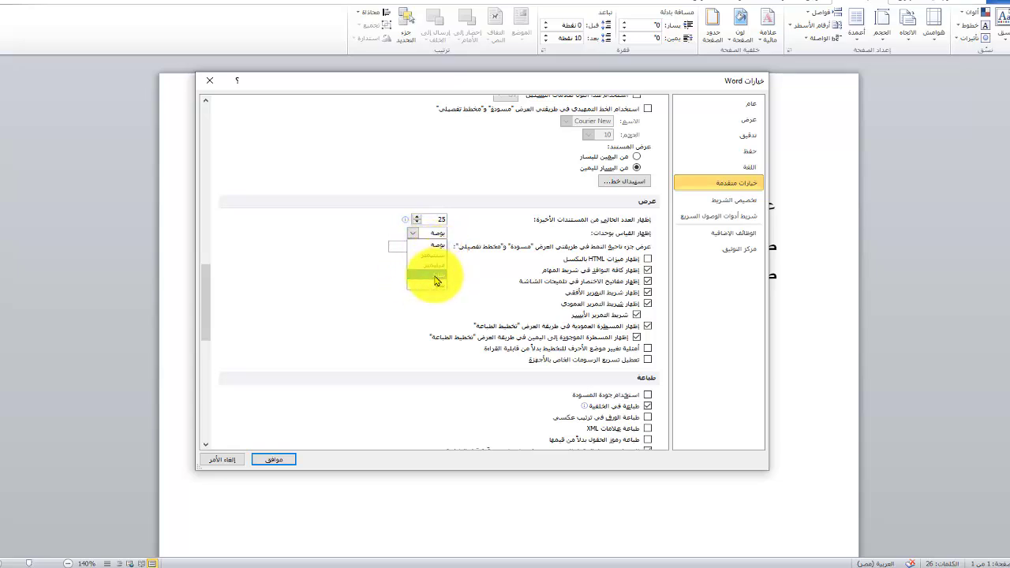
click(433, 268)
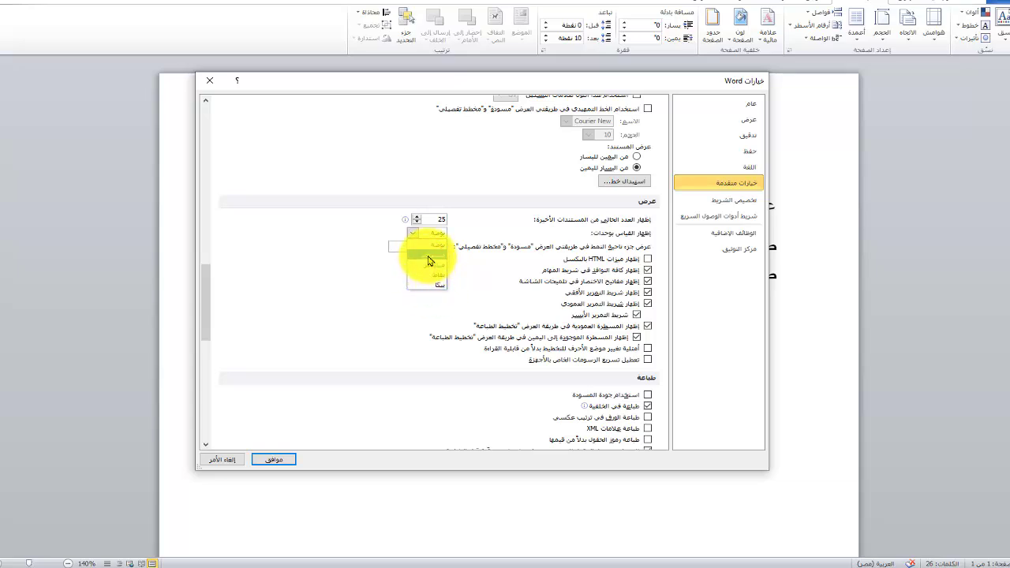
click(429, 258)
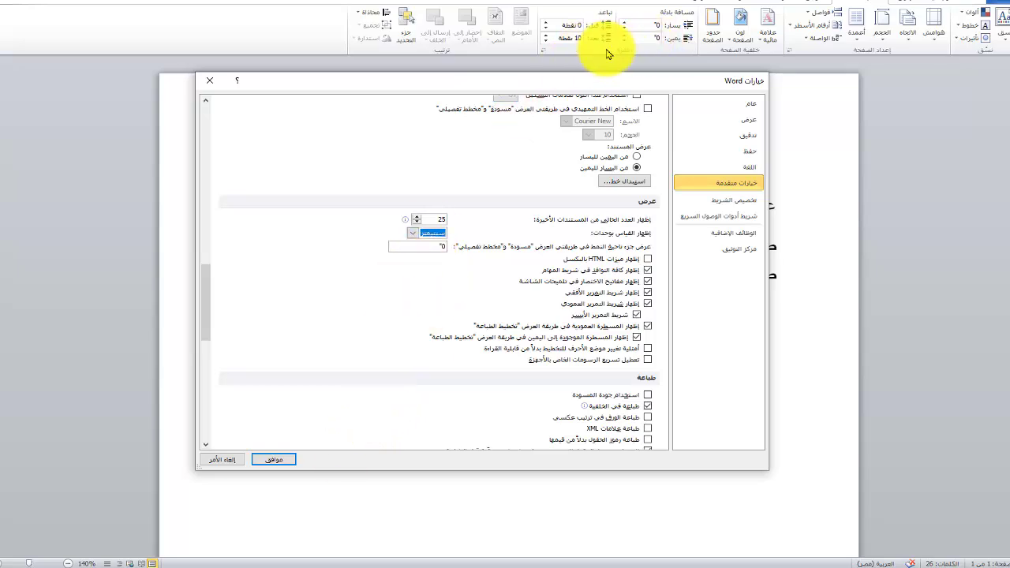
click(274, 460)
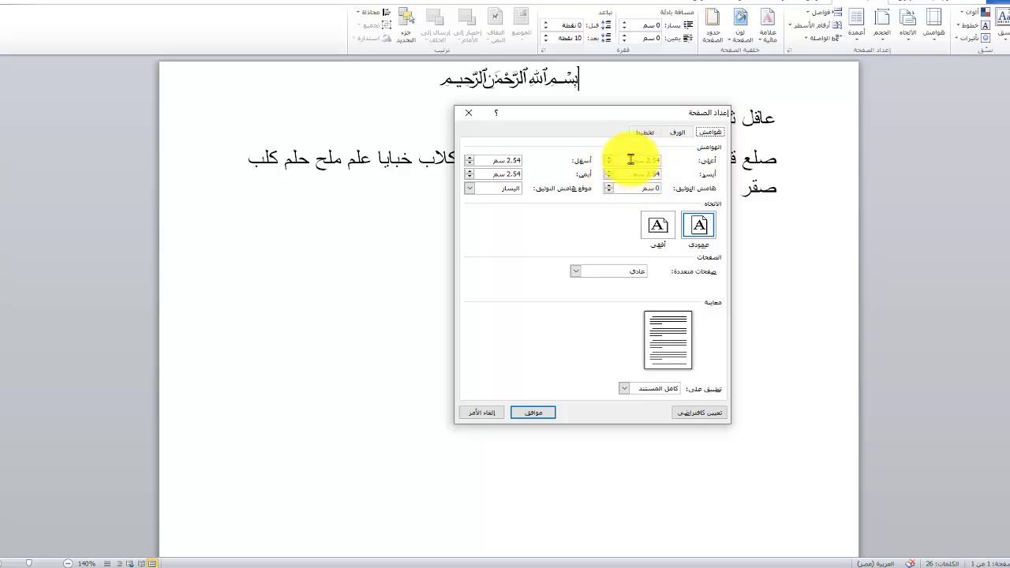
Set the top, bottom, left and right page margins to 1 cm for the whole document.
drag(624, 160, 654, 161)
key(BackSpace)
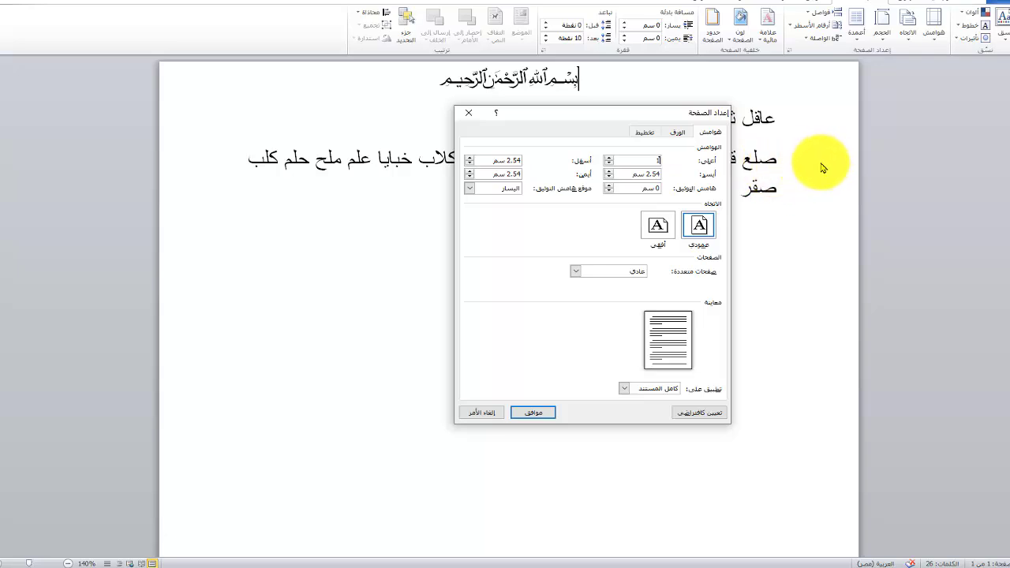
click(493, 159)
drag(493, 159, 508, 162)
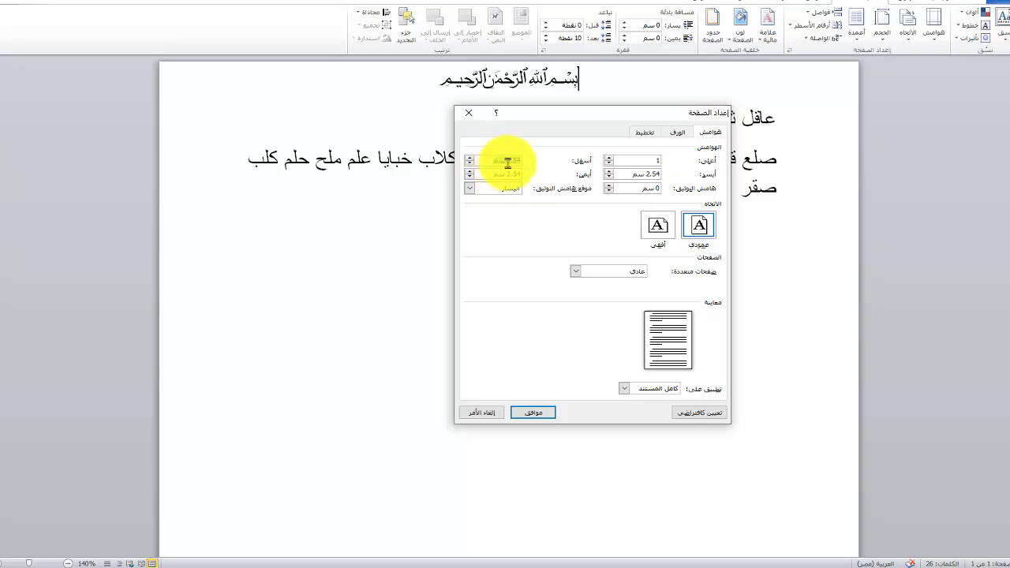
text(1)
click(632, 176)
text(1)
click(491, 175)
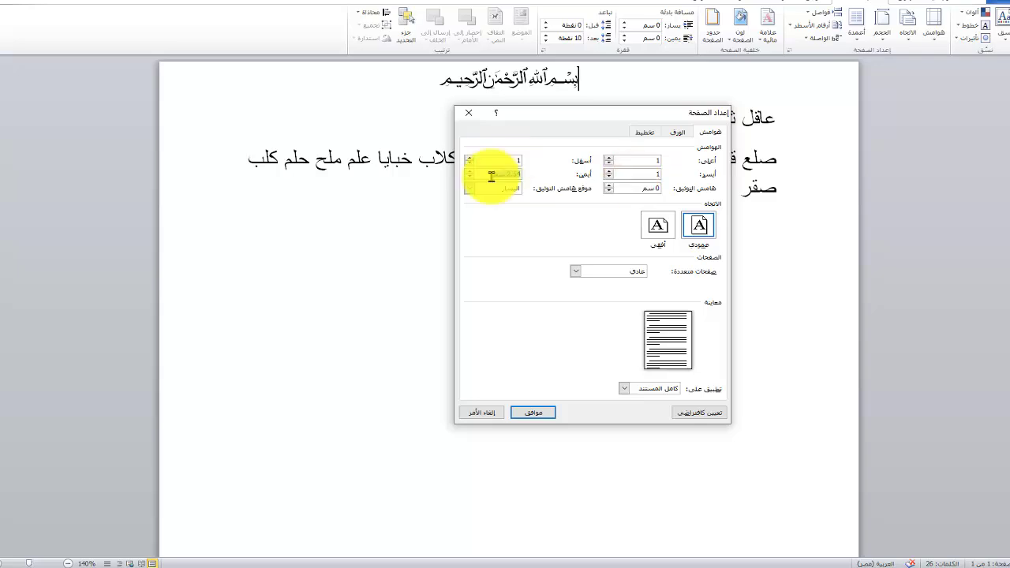
text(1)
click(536, 412)
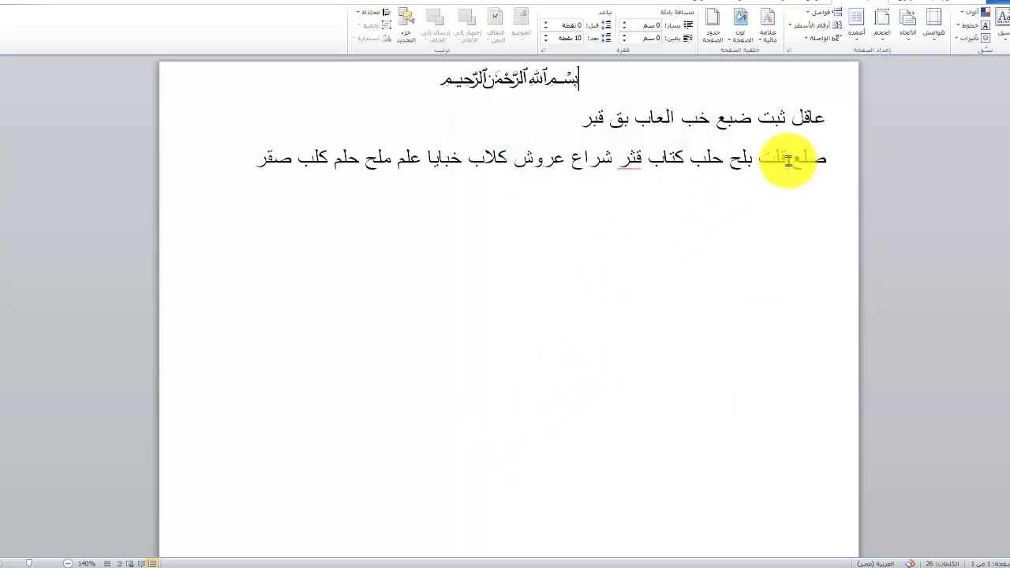